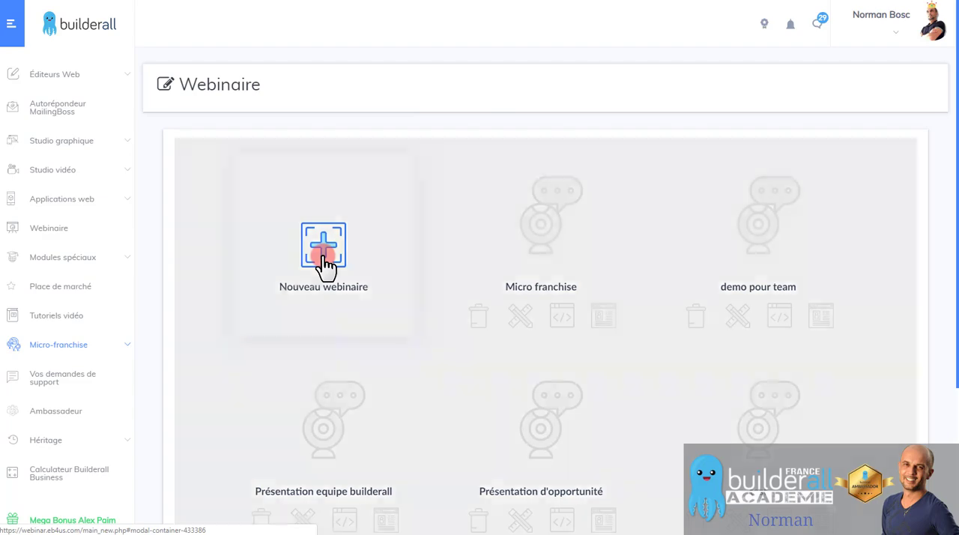
Create a new webinar with the name "demo" and the description "demo", without password protection.
{"action": "left_click", "coordinate": [375, 241]}
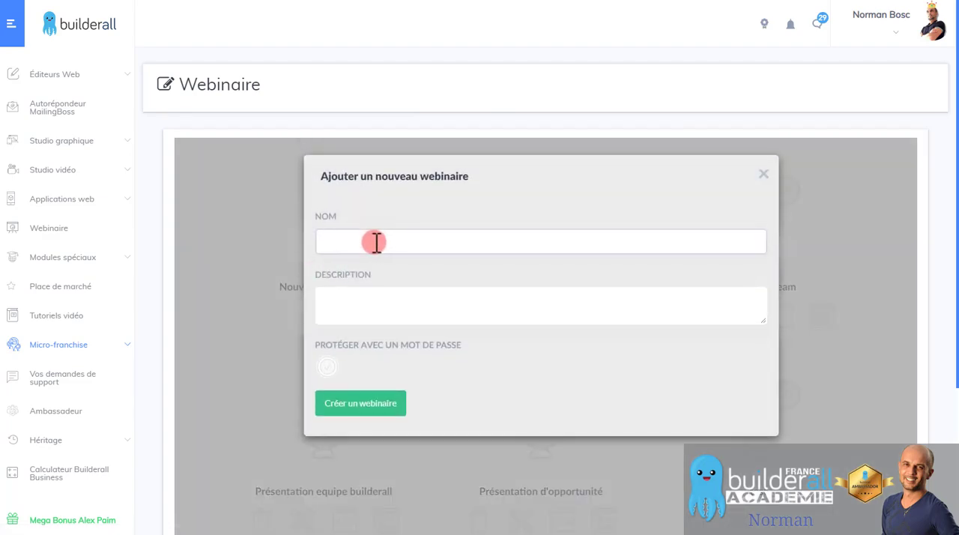
{"action": "type", "text": "demo"}
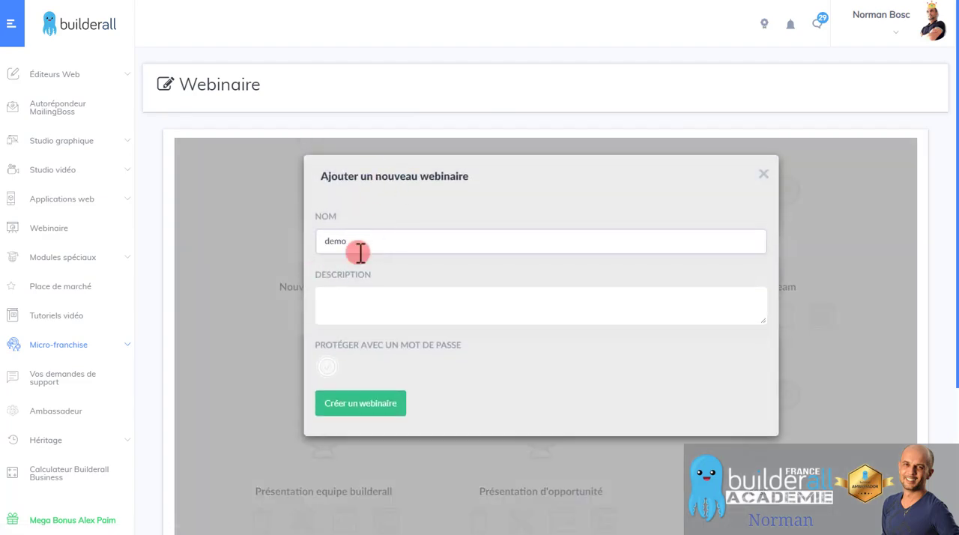
{"action": "left_click", "coordinate": [378, 298]}
{"action": "type", "text": "demo"}
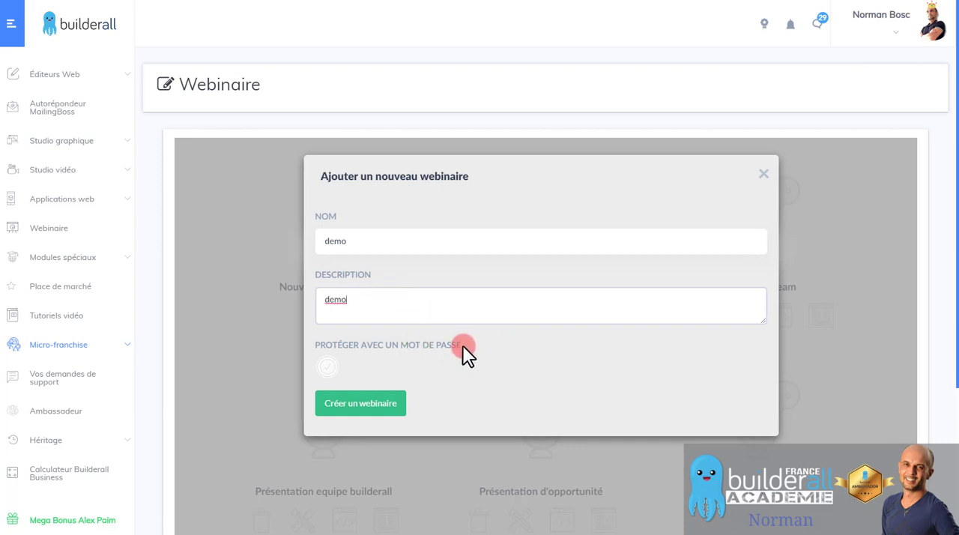
{"action": "left_click", "coordinate": [399, 361]}
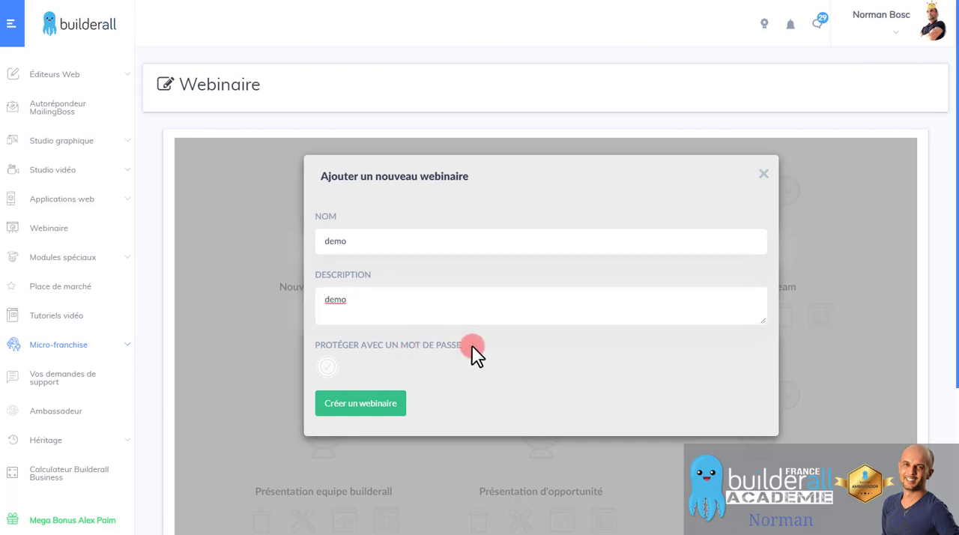
{"action": "left_click", "coordinate": [374, 405]}
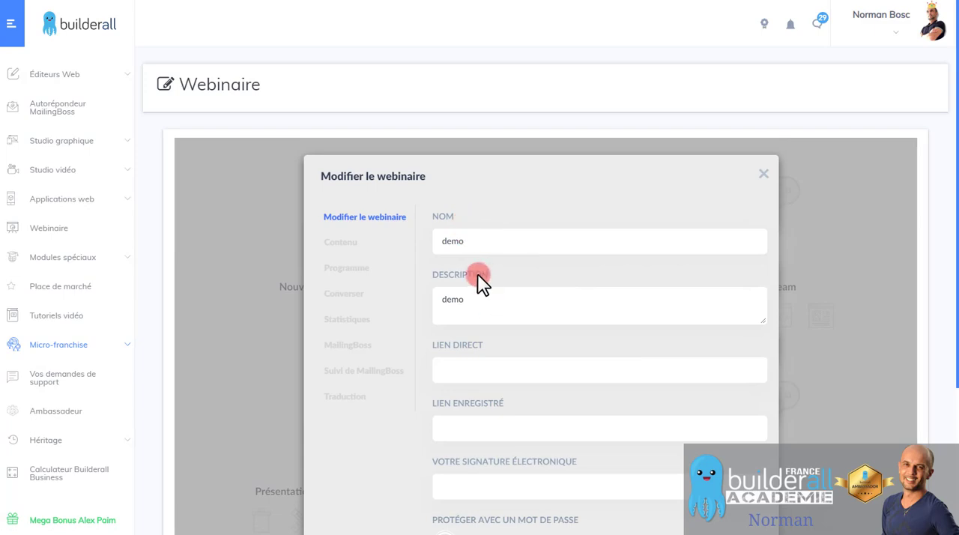
Choose another date format in the general settings of the demo webinar.
{"action": "scroll", "coordinate": [480, 279], "scroll_direction": "down", "scroll_amount": 3}
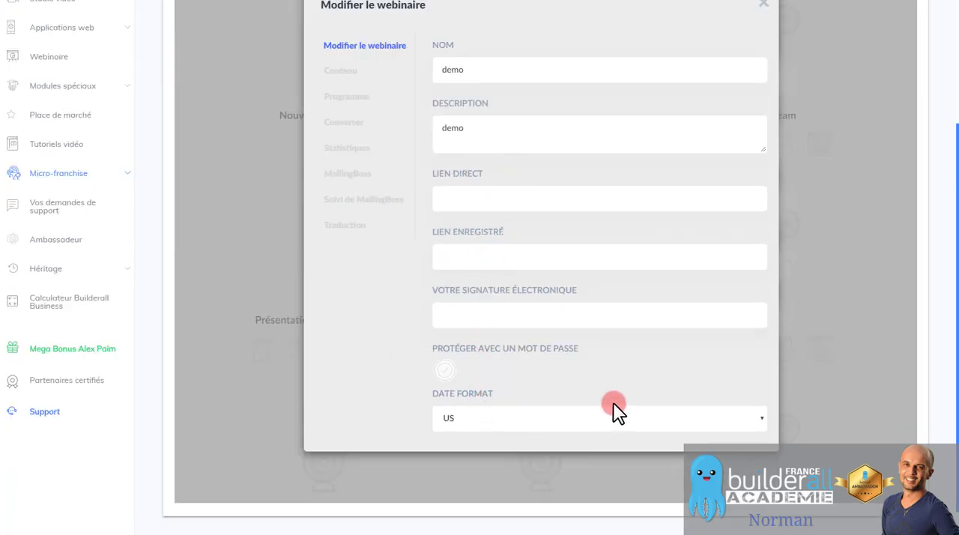
{"action": "left_click", "coordinate": [588, 417]}
{"action": "left_click", "coordinate": [506, 448]}
{"action": "scroll", "coordinate": [520, 332], "scroll_direction": "up", "scroll_amount": 3}
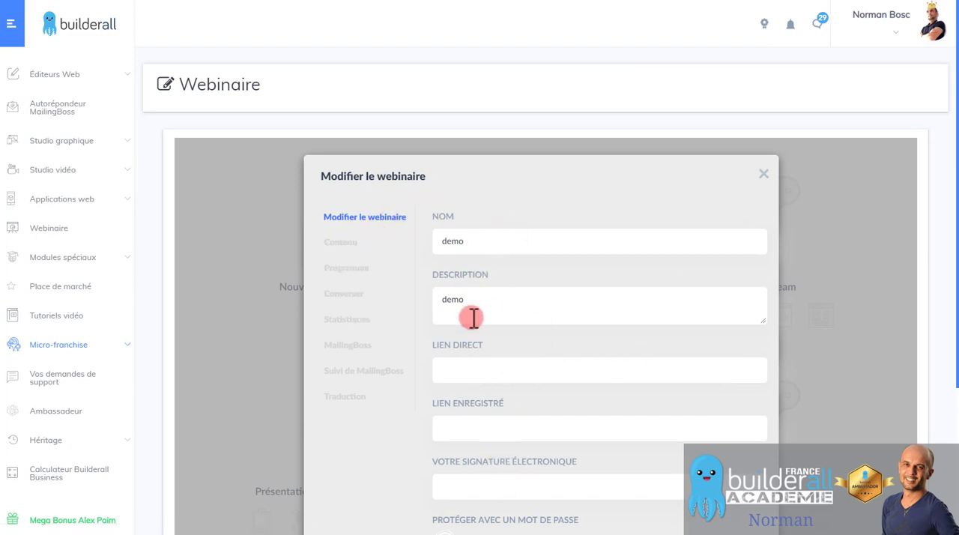
Set the webinar's content source to "Télécharger une vidéo depuis un ordinateur", after trying the Iframe option.
{"action": "left_click", "coordinate": [341, 242]}
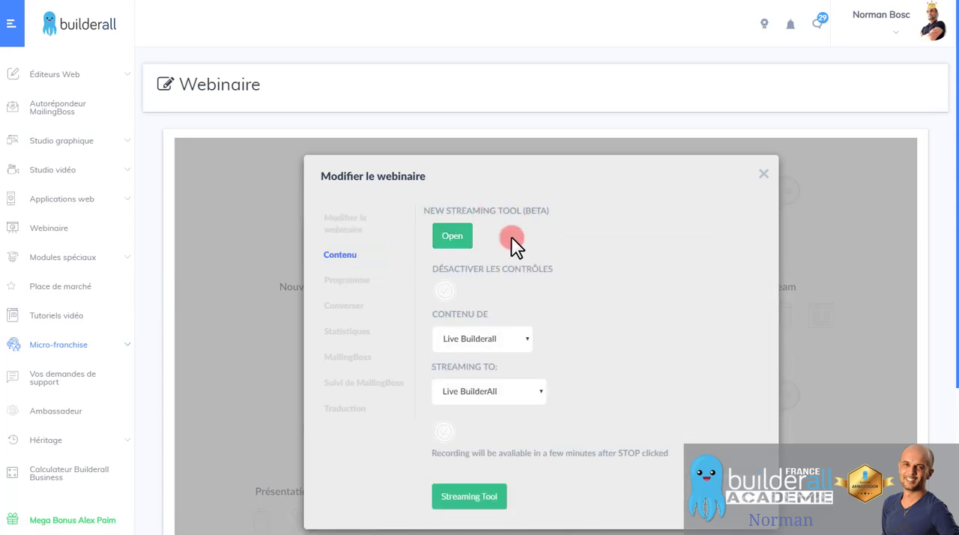
{"action": "left_click", "coordinate": [528, 341]}
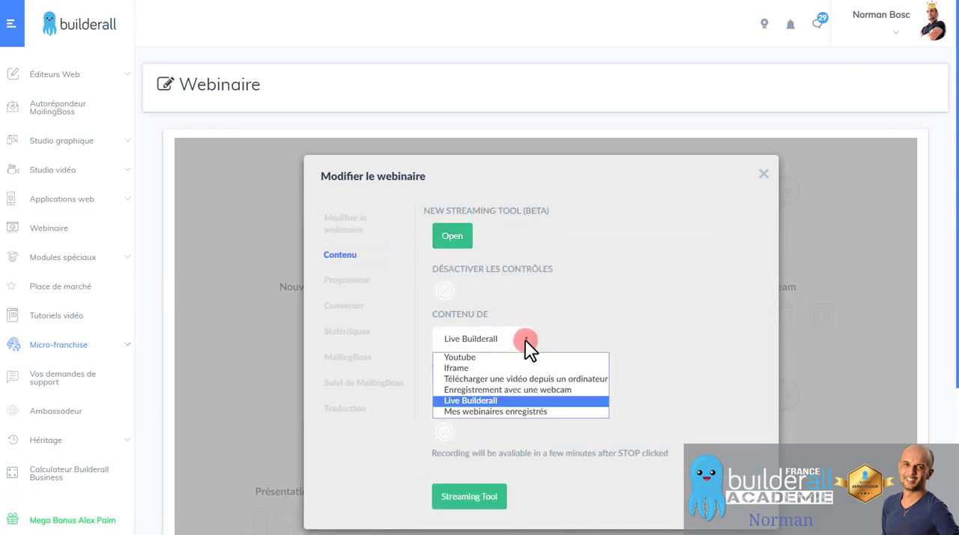
{"action": "left_click", "coordinate": [460, 368]}
{"action": "left_click", "coordinate": [504, 338]}
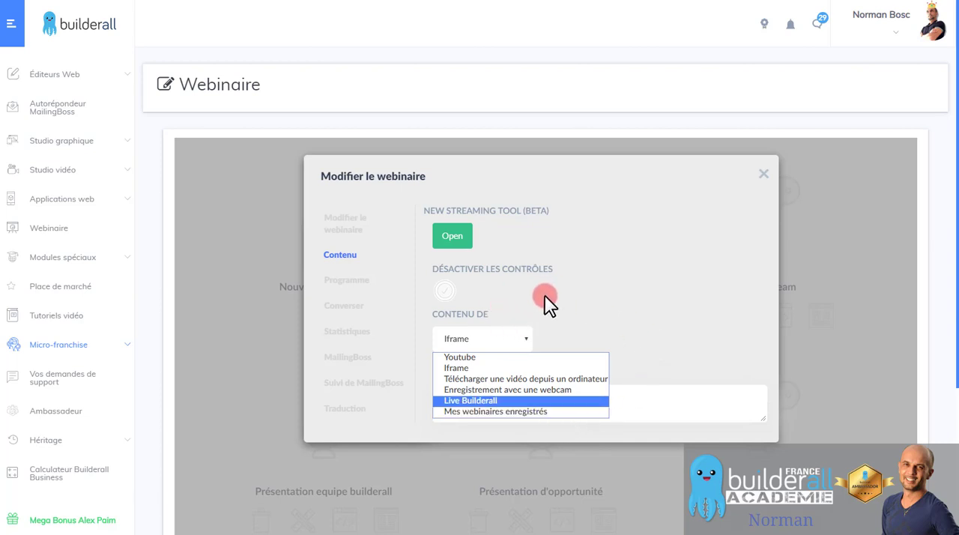
{"action": "left_click", "coordinate": [502, 379]}
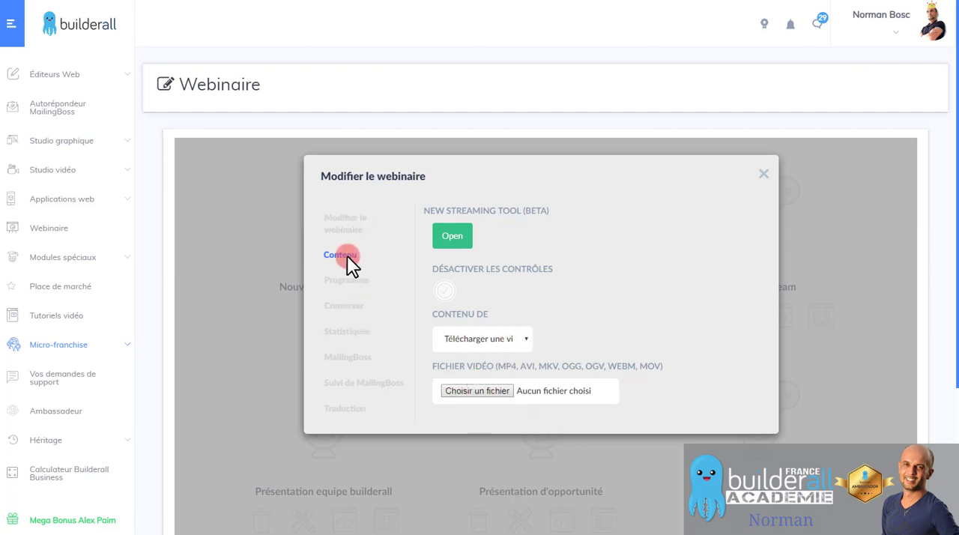
Set the webinar's duration to 28 minutes in its schedule settings.
{"action": "left_click", "coordinate": [353, 281]}
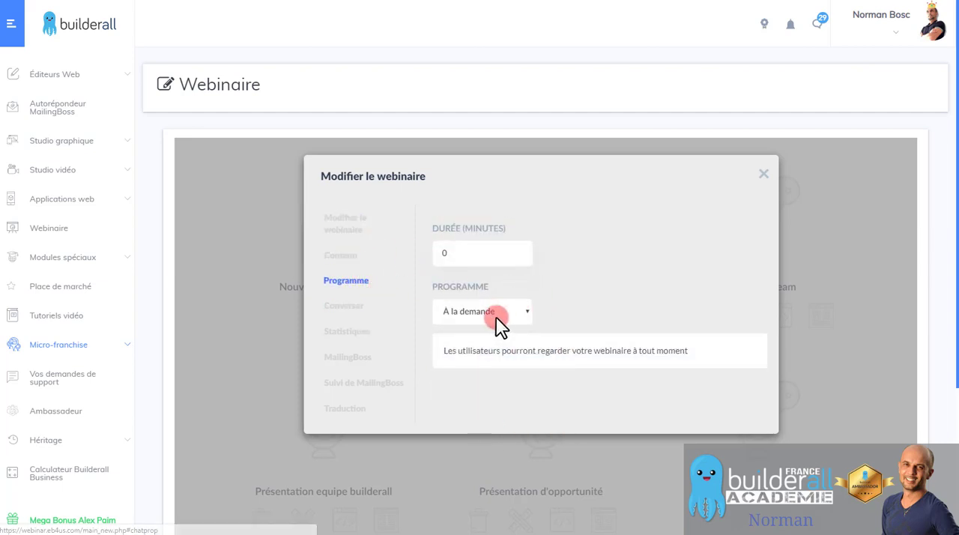
{"action": "left_click_drag", "start_coordinate": [500, 253], "coordinate": [378, 240]}
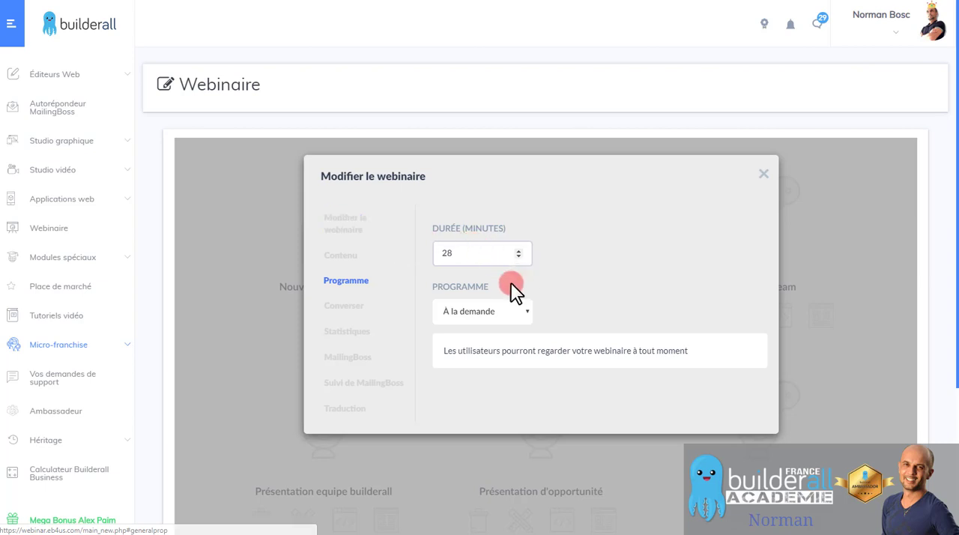
Try the schedule modes "Bouton de démarrage" and "Commencer par le temps", including the time zone choices, and restore "À la demande".
{"action": "left_click", "coordinate": [495, 313]}
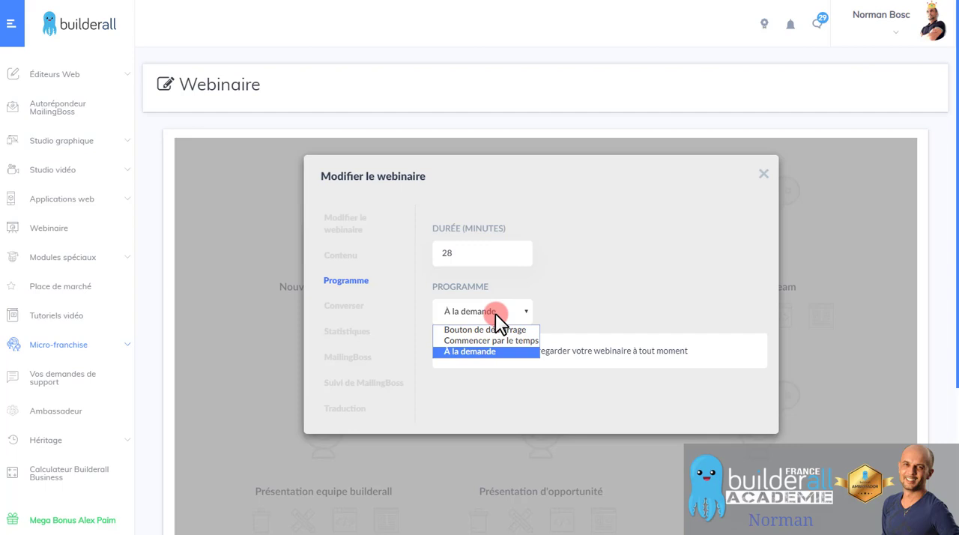
{"action": "left_click", "coordinate": [487, 329]}
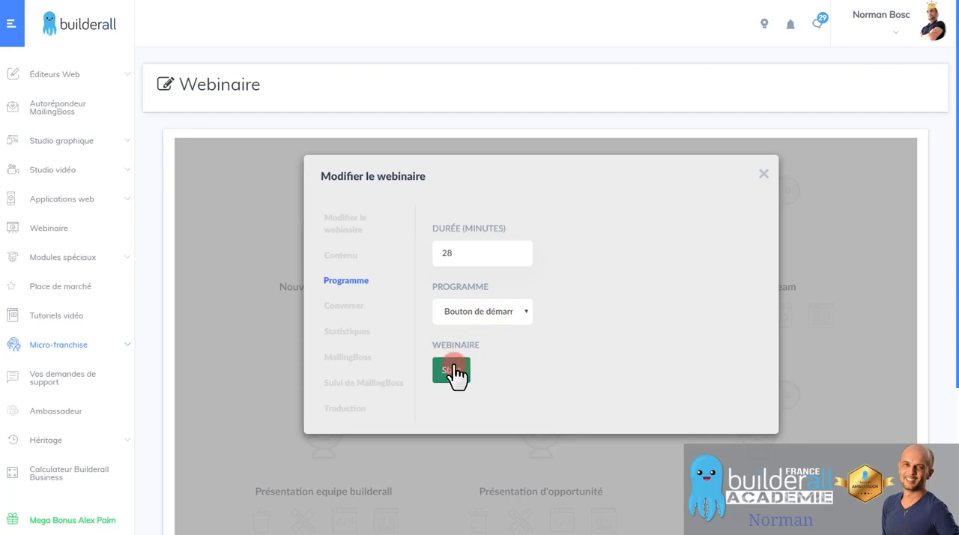
{"action": "left_click", "coordinate": [497, 313]}
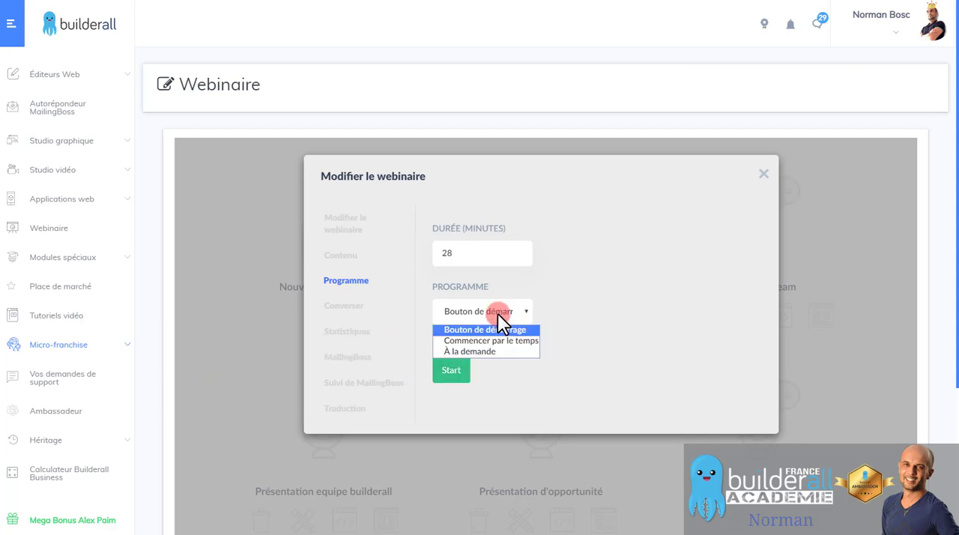
{"action": "left_click", "coordinate": [490, 341]}
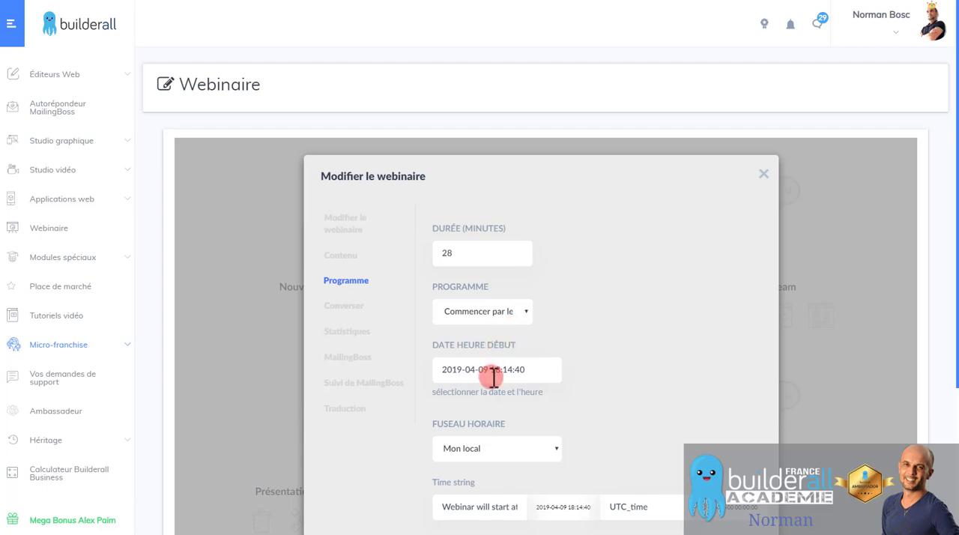
{"action": "scroll", "coordinate": [509, 378], "scroll_direction": "down", "scroll_amount": 2}
{"action": "left_click", "coordinate": [491, 278]}
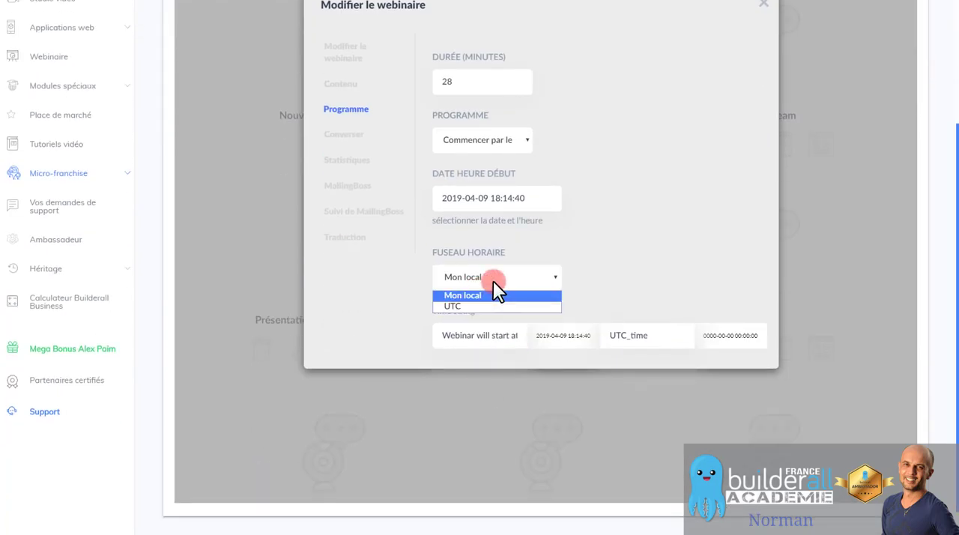
{"action": "left_click", "coordinate": [492, 281]}
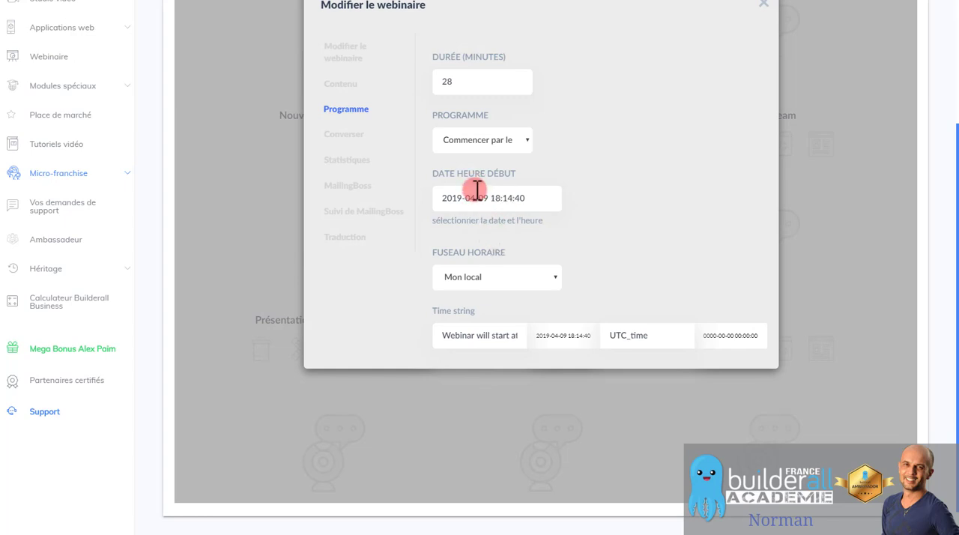
{"action": "left_click", "coordinate": [511, 139]}
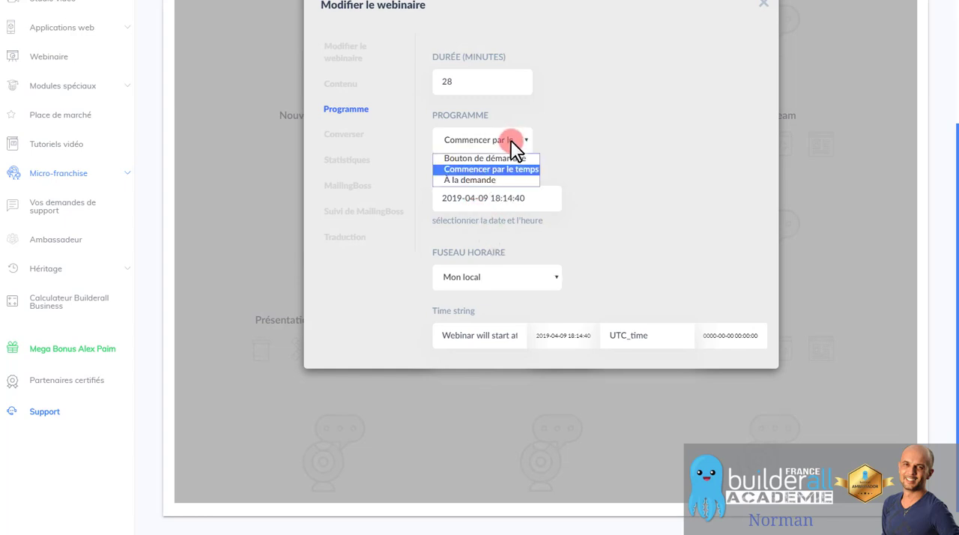
{"action": "left_click", "coordinate": [493, 179]}
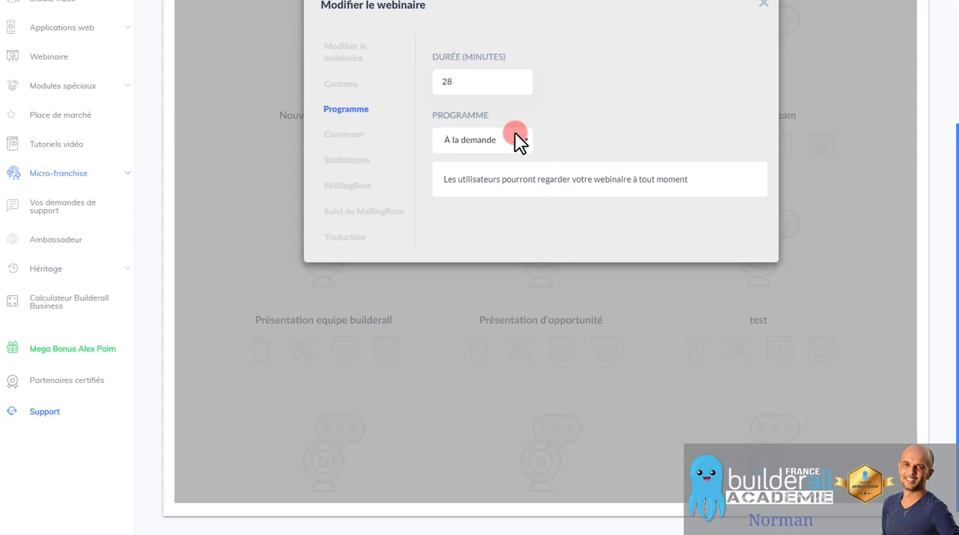
Add a ghost user chat message at 0:00:05, entering a first name as username and the message "Bonjour".
{"action": "left_click", "coordinate": [345, 138]}
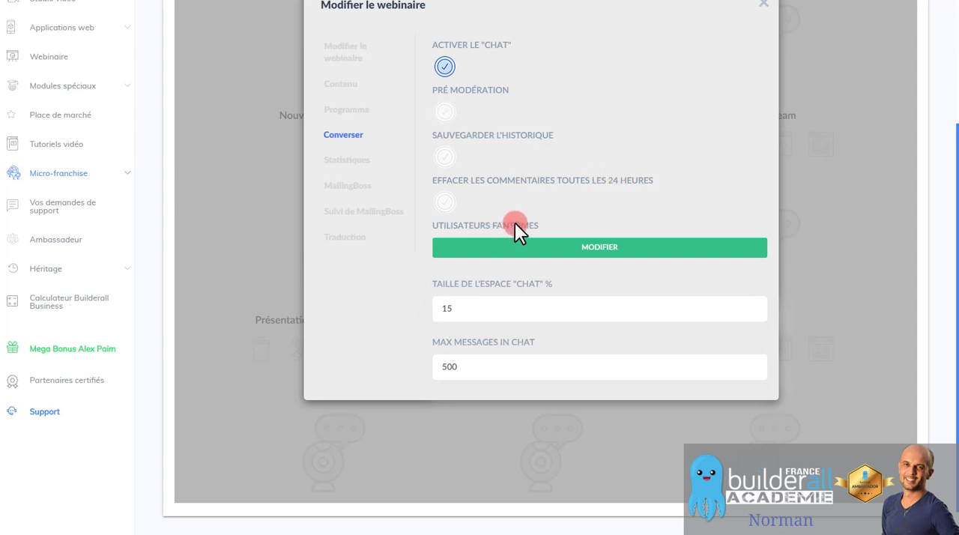
{"action": "left_click", "coordinate": [593, 238]}
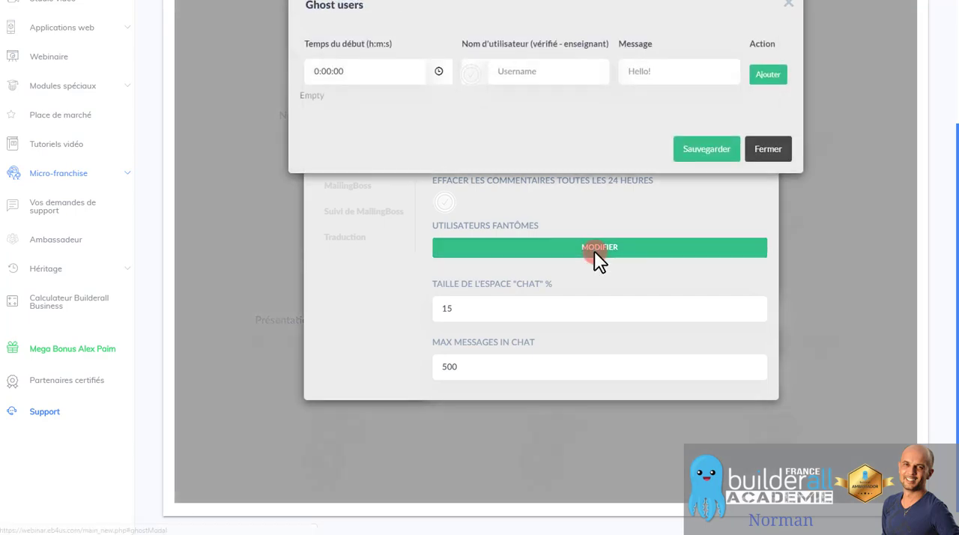
{"action": "double_click", "coordinate": [348, 70]}
{"action": "double_click", "coordinate": [348, 70]}
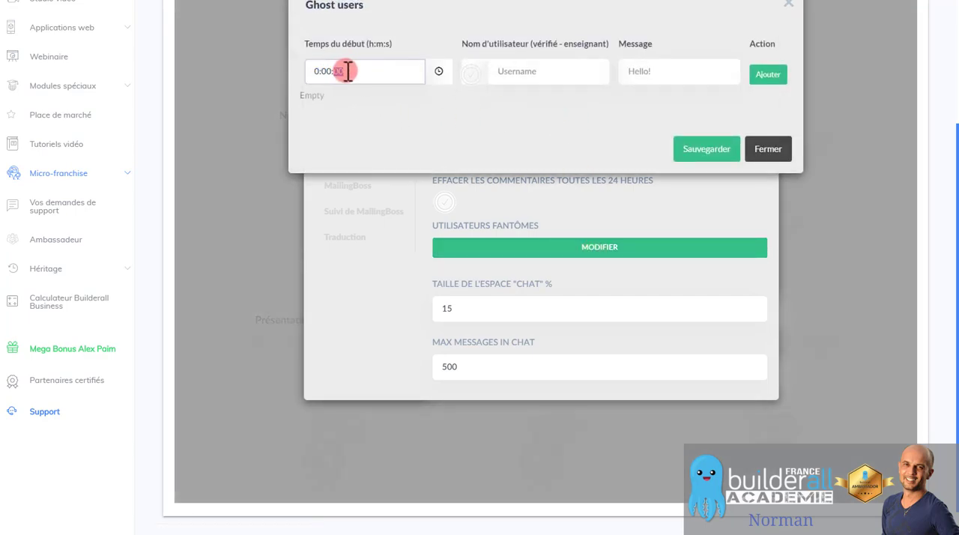
{"action": "type", "text": "5"}
{"action": "key", "text": "BackSpace"}
{"action": "type", "text": "05"}
{"action": "left_click", "coordinate": [536, 70]}
{"action": "type", "text": "Paul"}
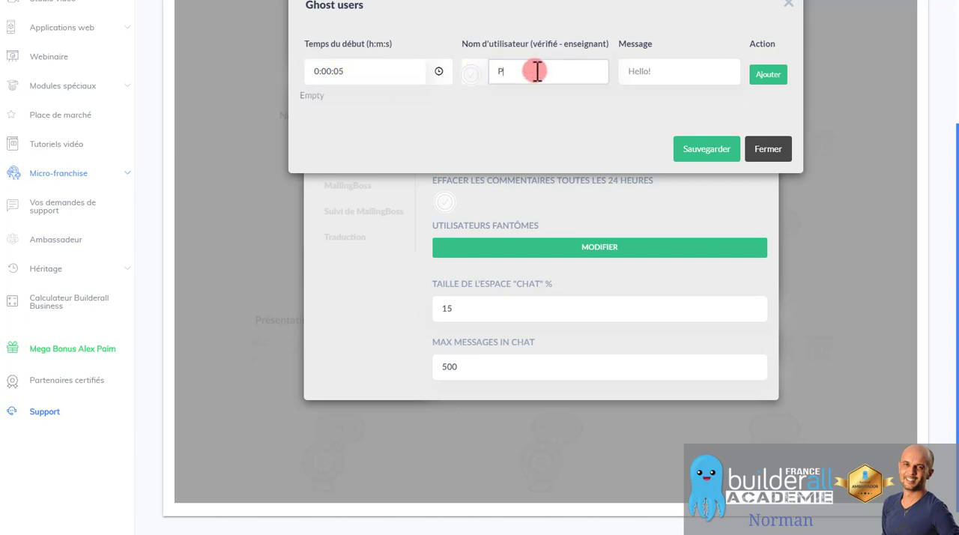
{"action": "left_click", "coordinate": [624, 69]}
{"action": "type", "text": "Bonjour"}
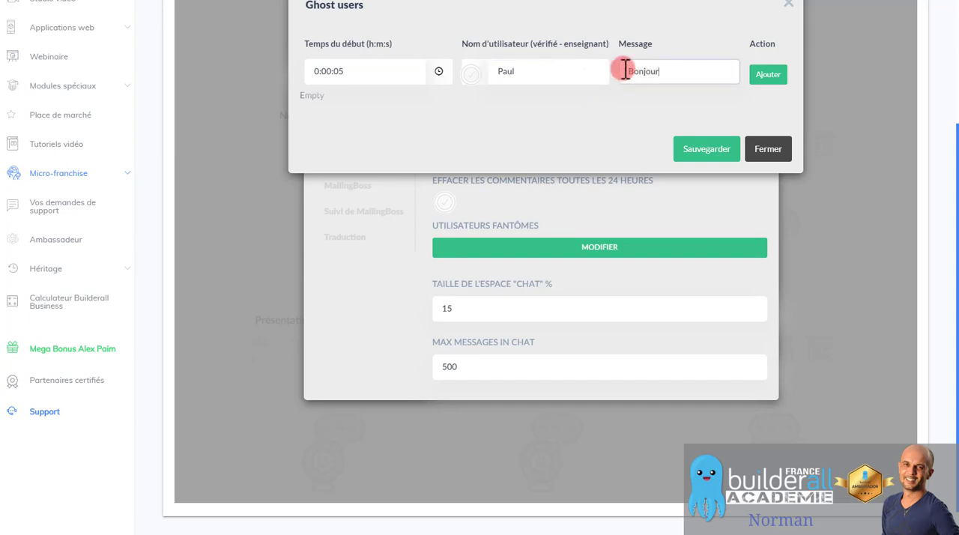
{"action": "left_click", "coordinate": [764, 77]}
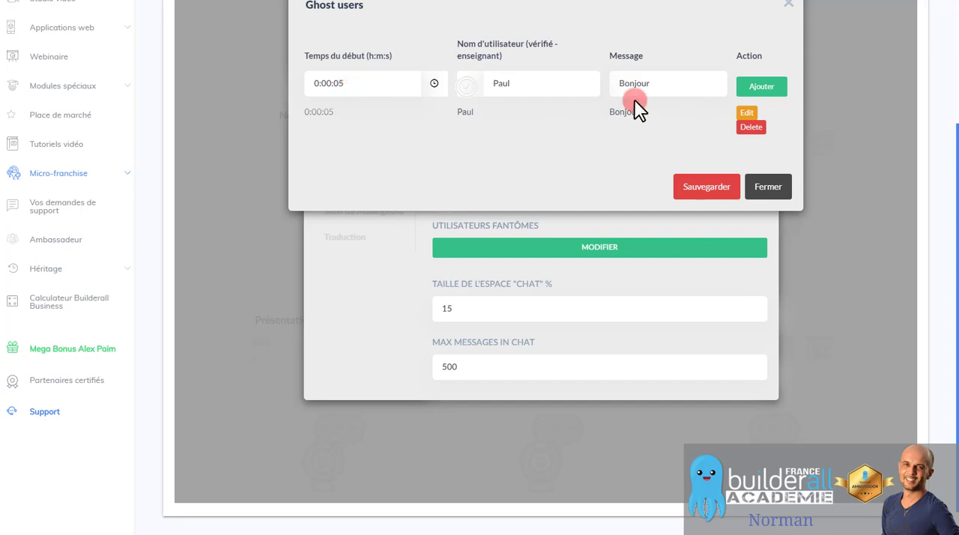
Add a second ghost user message at 0:01:05 under a different first name, with the text "Génial ,la plateforme que je recherche".
{"action": "double_click", "coordinate": [332, 83]}
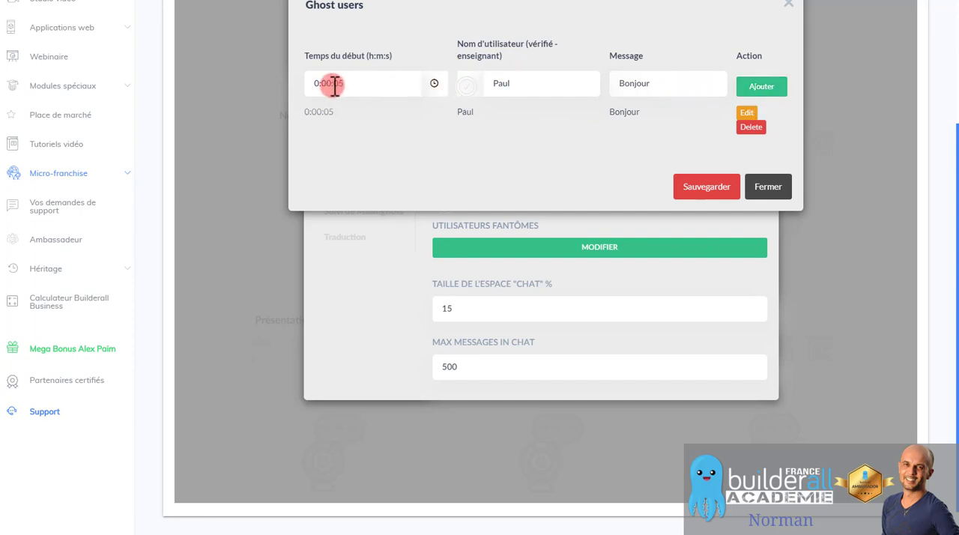
{"action": "key", "text": "Right"}
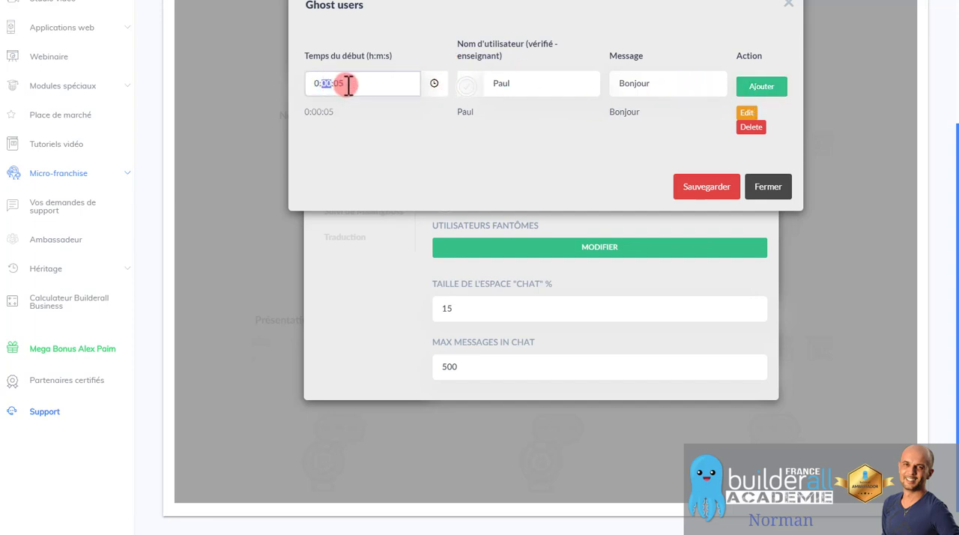
{"action": "type", "text": "1"}
{"action": "left_click", "coordinate": [521, 85]}
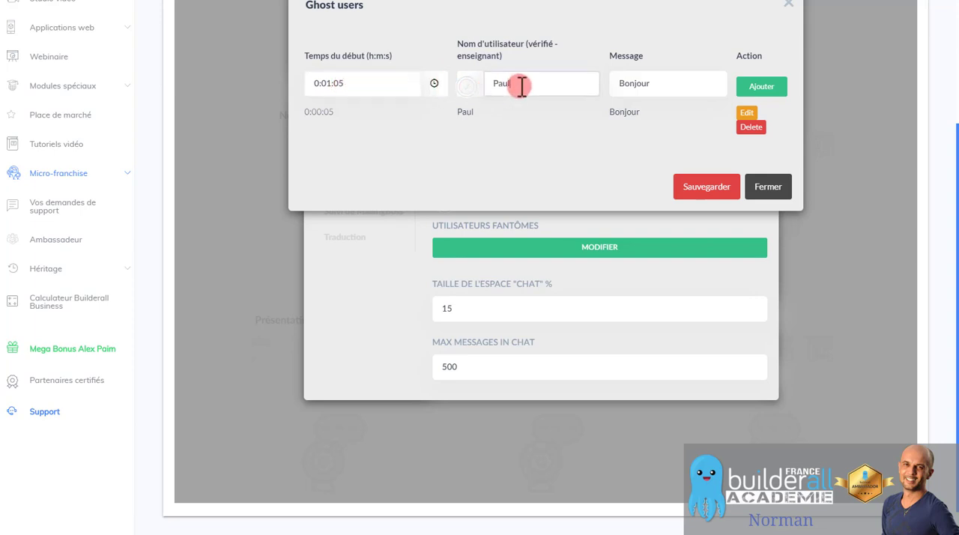
{"action": "left_click_drag", "start_coordinate": [521, 85], "coordinate": [489, 84]}
{"action": "type", "text": "Pi"}
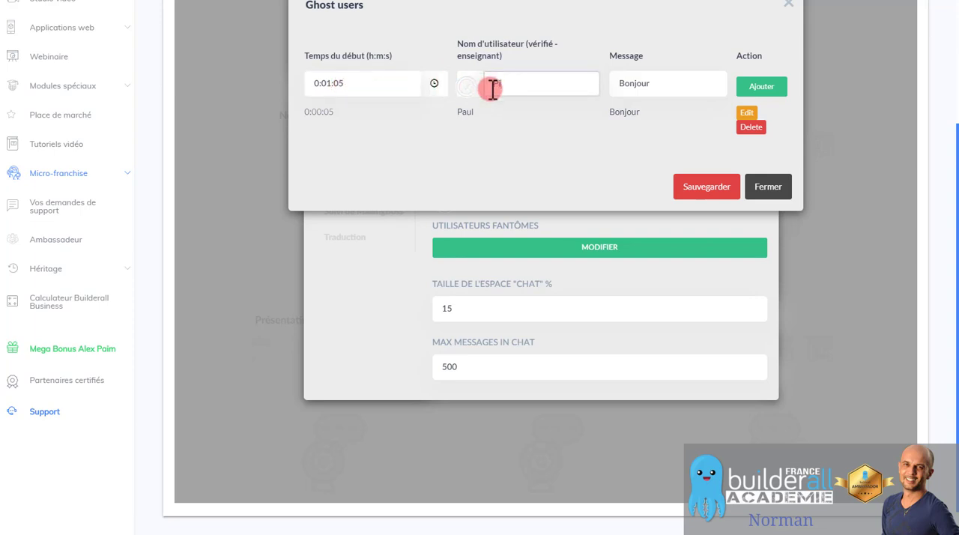
{"action": "type", "text": "erre"}
{"action": "left_click_drag", "start_coordinate": [653, 84], "coordinate": [573, 90]}
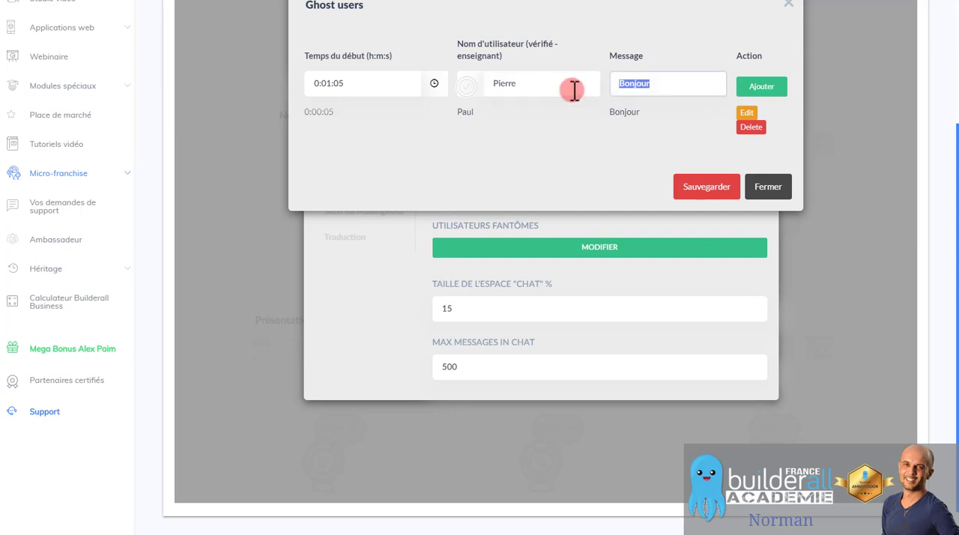
{"action": "type", "text": "Génial !"}
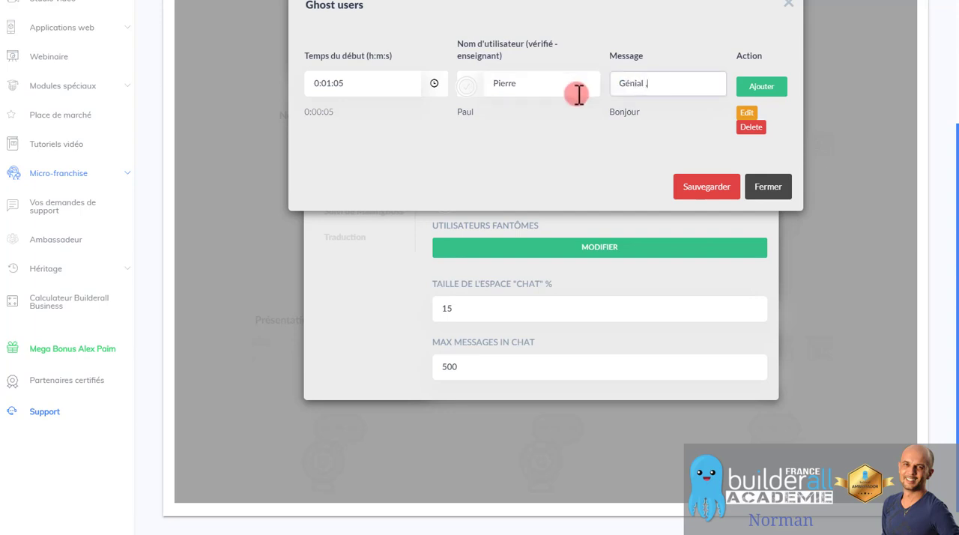
{"action": "type", "text": "l ,la plateforme"}
{"action": "type", "text": " que je recherche"}
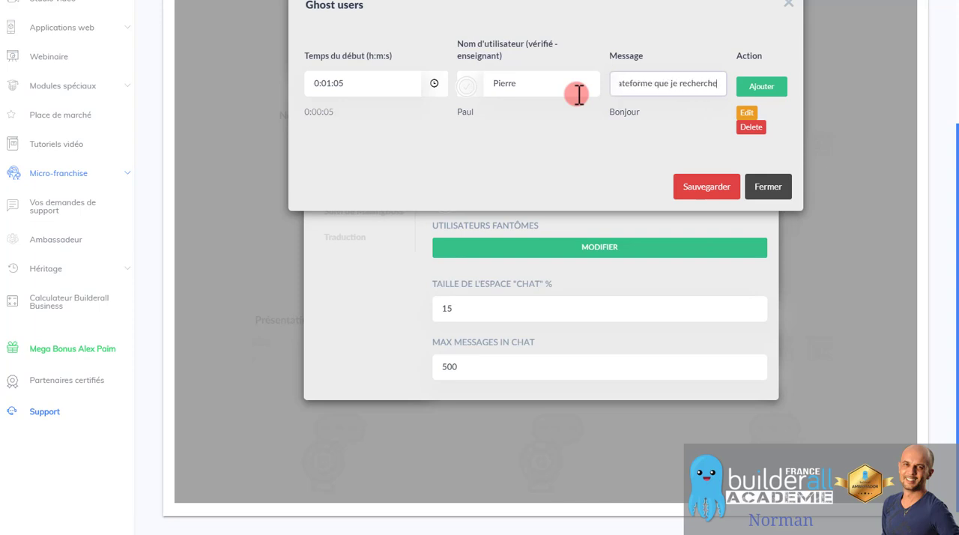
{"action": "left_click", "coordinate": [763, 88]}
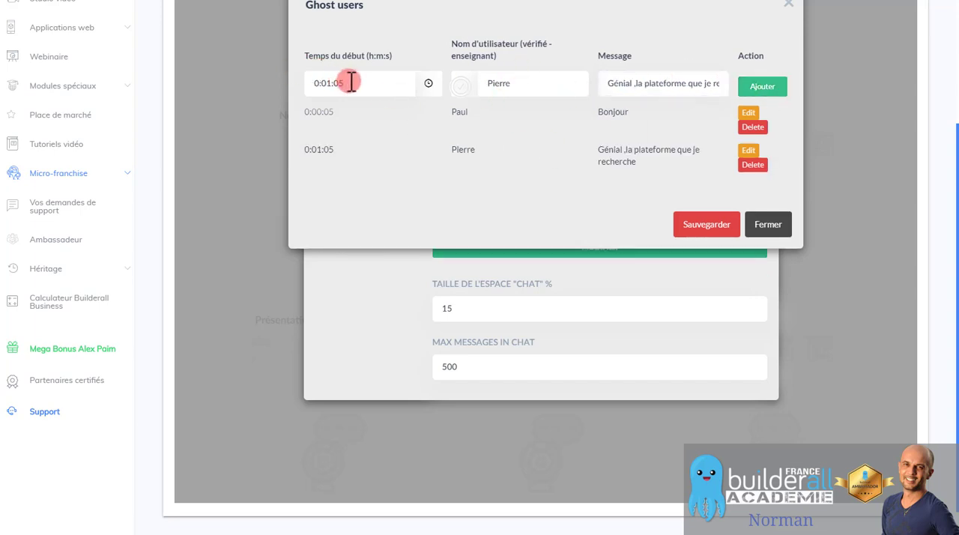
Add a ghost user message at 0:25:05 under the same username, with the text "Merci pour l'info impatient de m'inscrire".
{"action": "mouse_move", "coordinate": [349, 82]}
{"action": "left_mouse_down"}
{"action": "mouse_move", "coordinate": [323, 83]}
{"action": "mouse_move", "coordinate": [340, 83]}
{"action": "mouse_move", "coordinate": [331, 83]}
{"action": "left_mouse_up"}
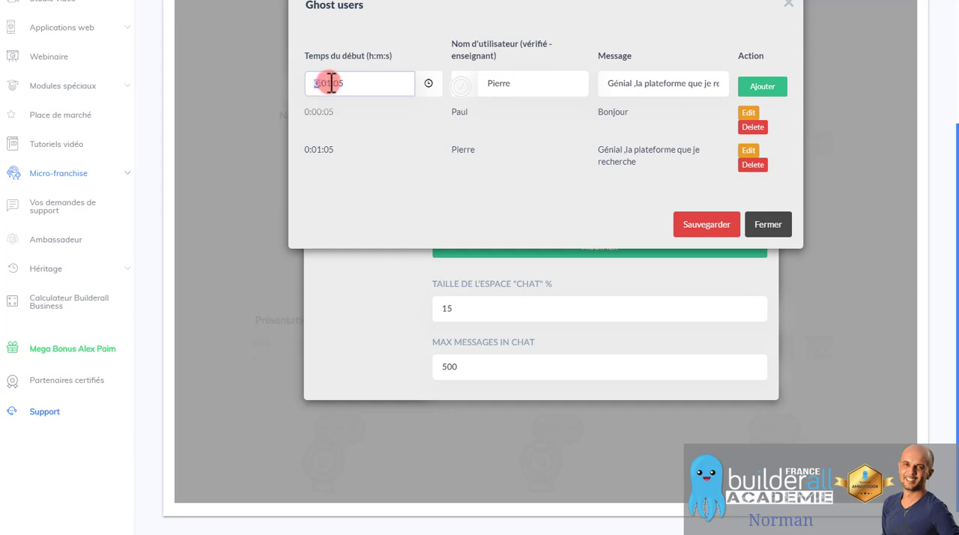
{"action": "left_click", "coordinate": [332, 81]}
{"action": "type", "text": "25"}
{"action": "left_click_drag", "start_coordinate": [529, 89], "coordinate": [451, 90]}
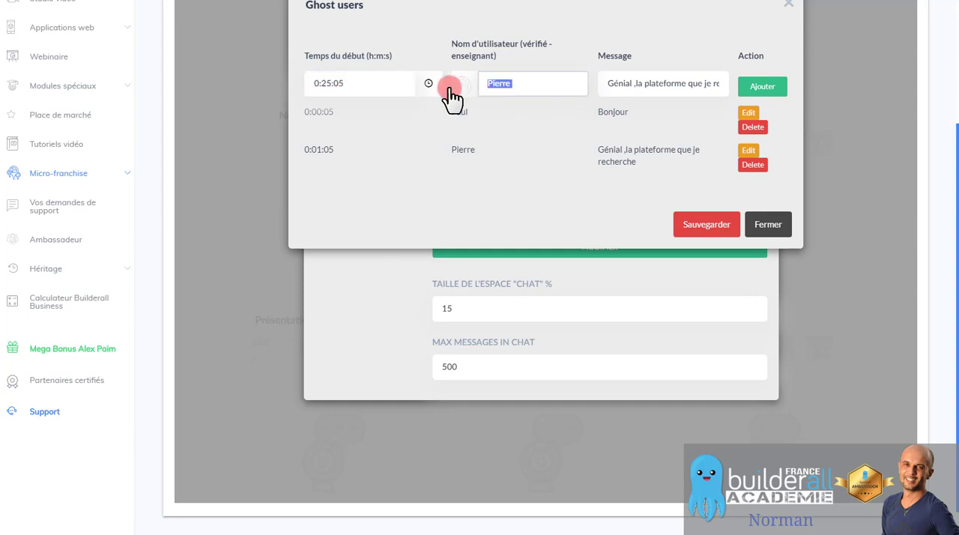
{"action": "left_click_drag", "start_coordinate": [674, 89], "coordinate": [717, 79]}
{"action": "key", "text": "ctrl+a"}
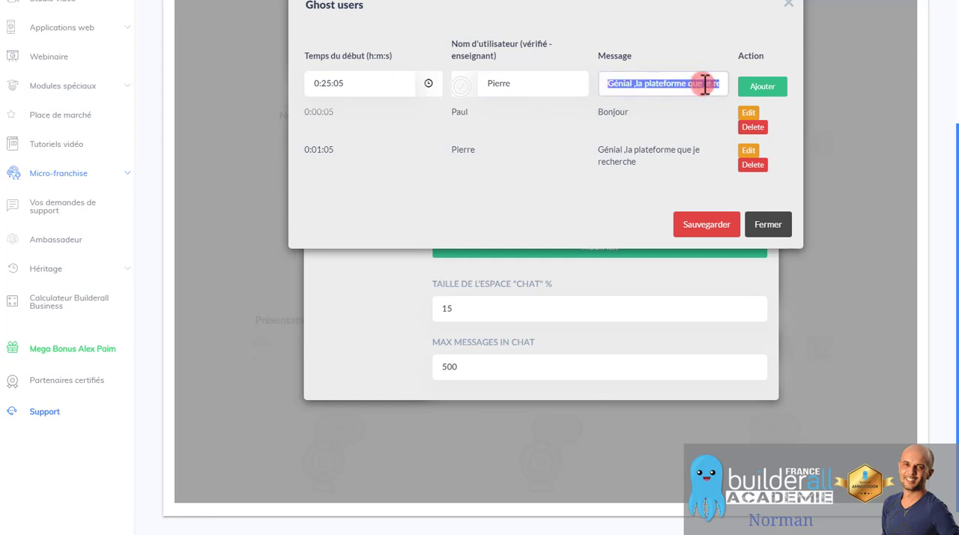
{"action": "type", "text": "Merci "}
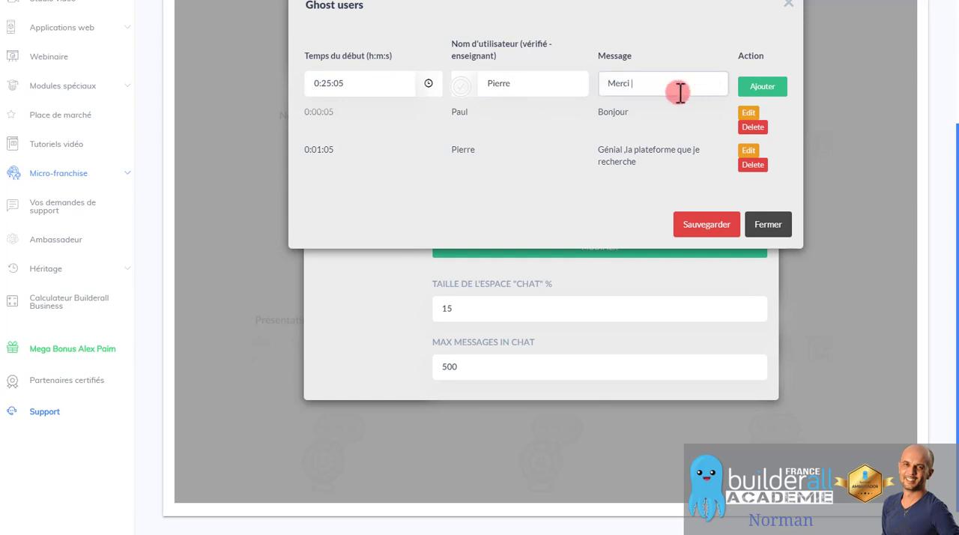
{"action": "type", "text": "pour l'inf"}
{"action": "type", "text": "o je trou"}
{"action": "type", "text": "r l'infoimpatient de"}
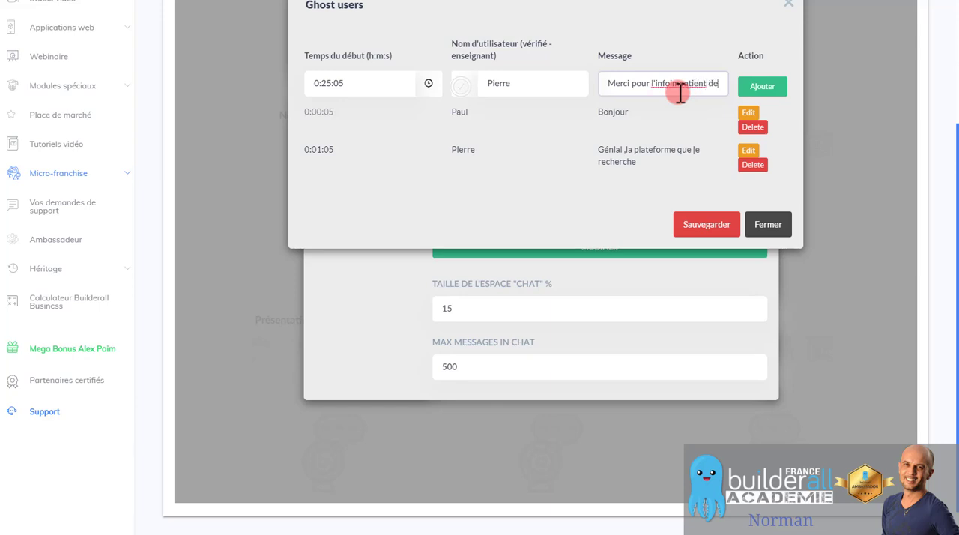
{"action": "type", "text": " m'inscri"}
{"action": "type", "text": "re"}
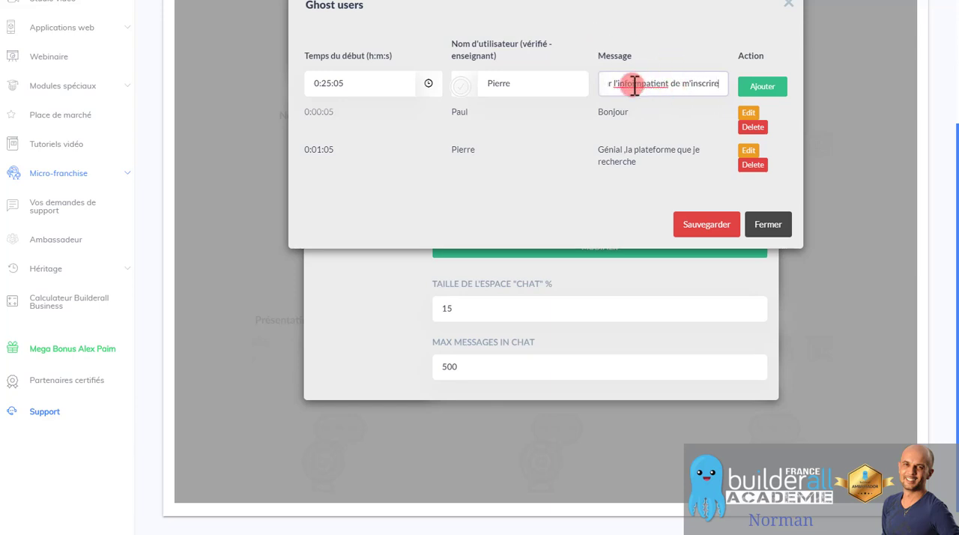
{"action": "left_click", "coordinate": [764, 88]}
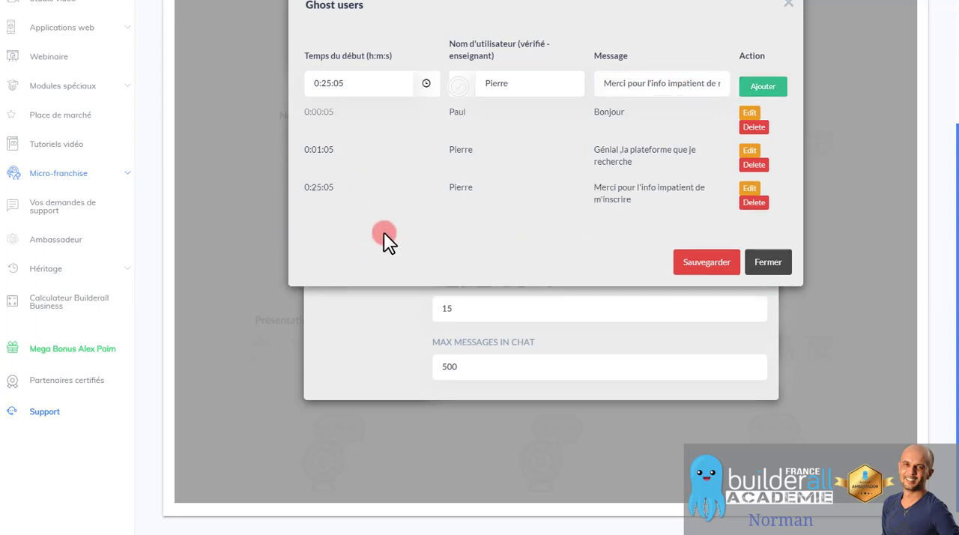
Add a ghost user message at 0:30:05 with the text "est ce que on à des tuto en français?" and save the ghost users list.
{"action": "left_click", "coordinate": [329, 83]}
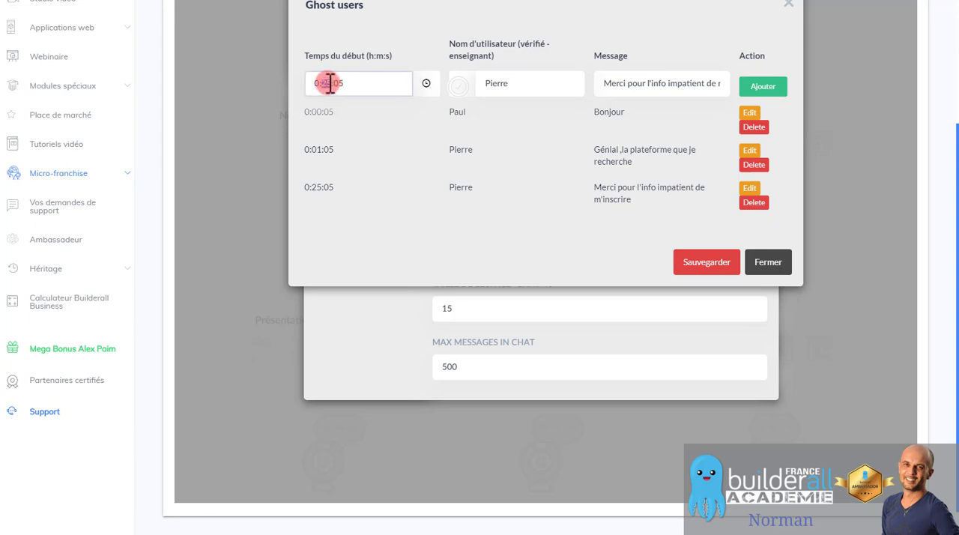
{"action": "type", "text": "30"}
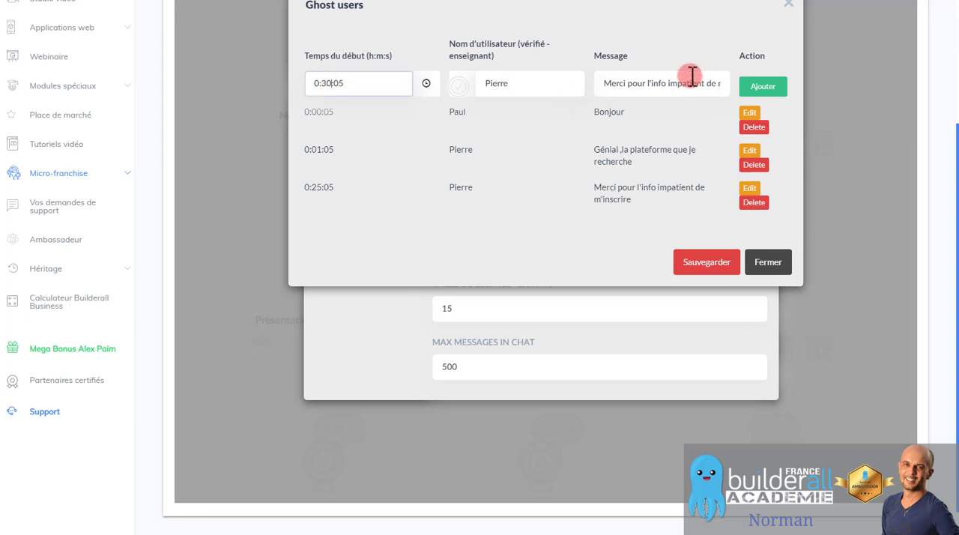
{"action": "triple_click", "coordinate": [690, 84]}
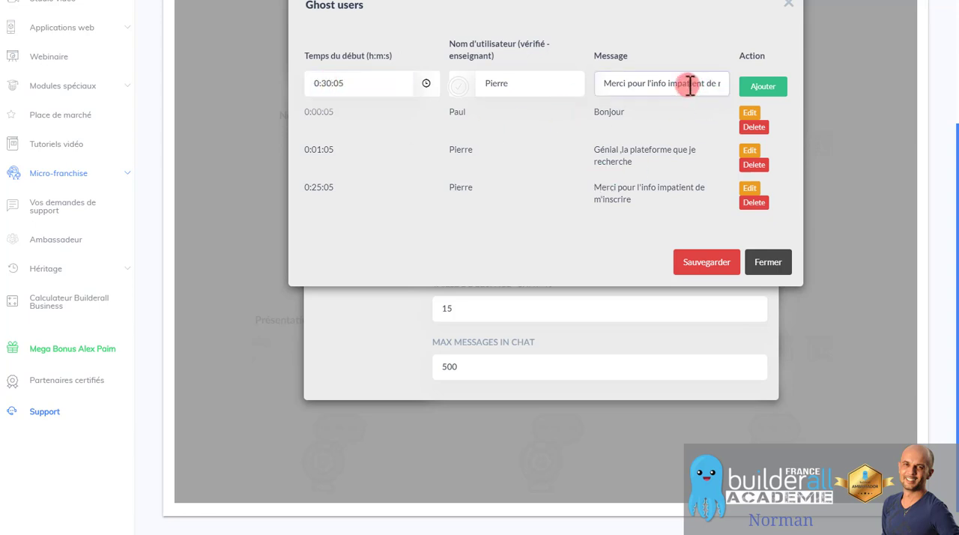
{"action": "left_click", "coordinate": [514, 85]}
{"action": "left_click_drag", "start_coordinate": [602, 83], "coordinate": [860, 119]}
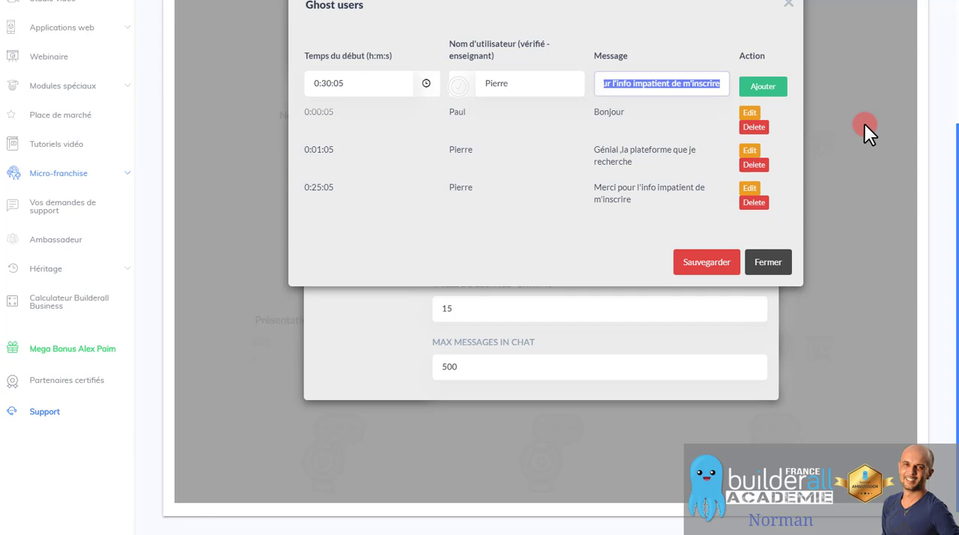
{"action": "type", "text": "est"}
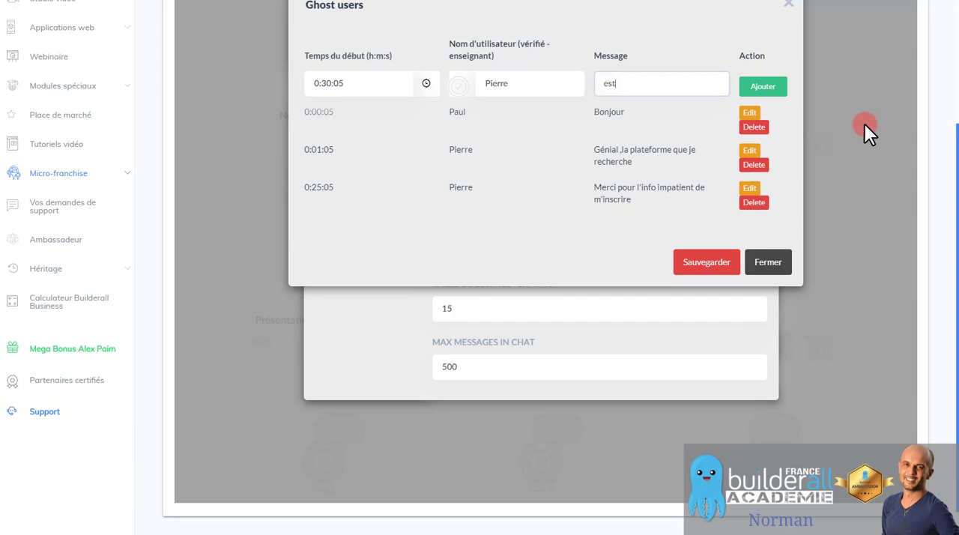
{"action": "type", "text": " ce que on à du"}
{"action": "key", "text": "BackSpace"}
{"action": "type", "text": "es tuto en français"}
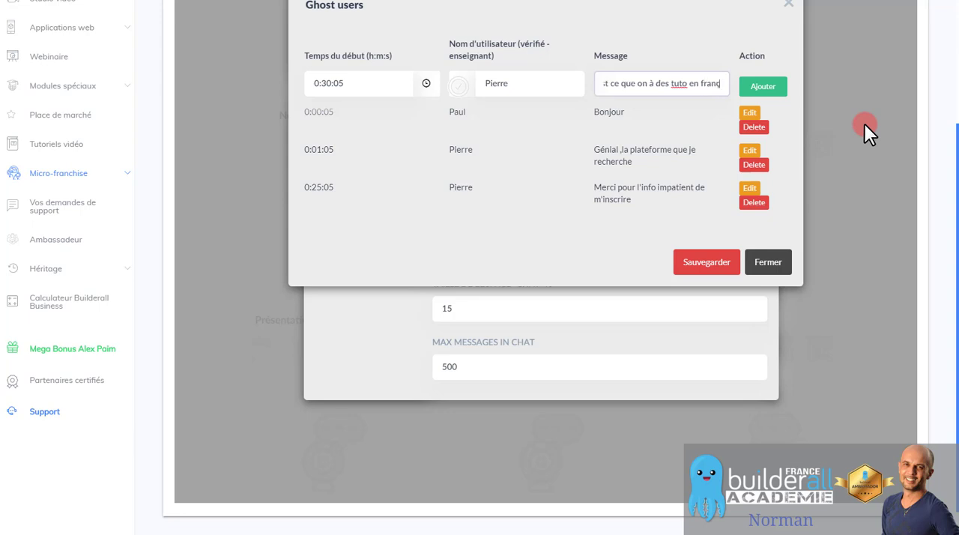
{"action": "type", "text": "?"}
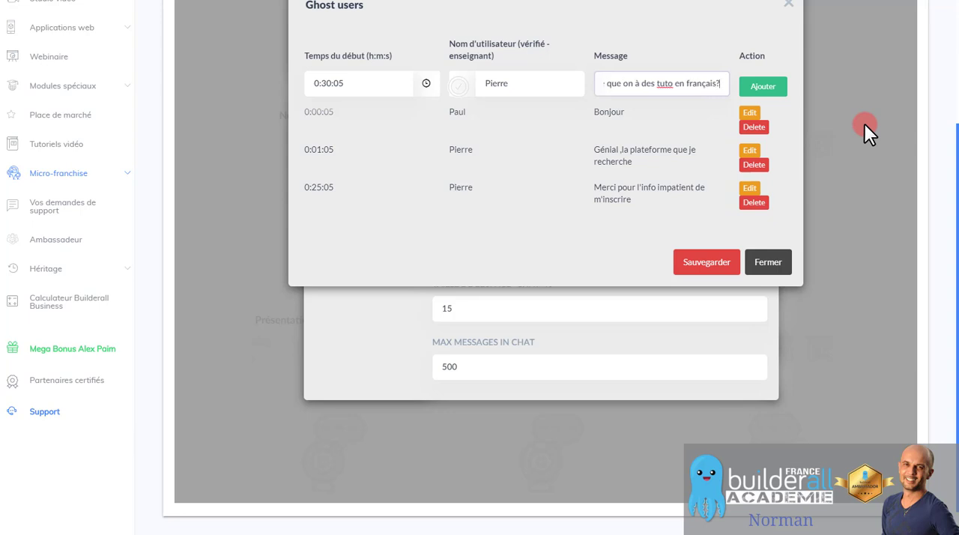
{"action": "left_click", "coordinate": [768, 86]}
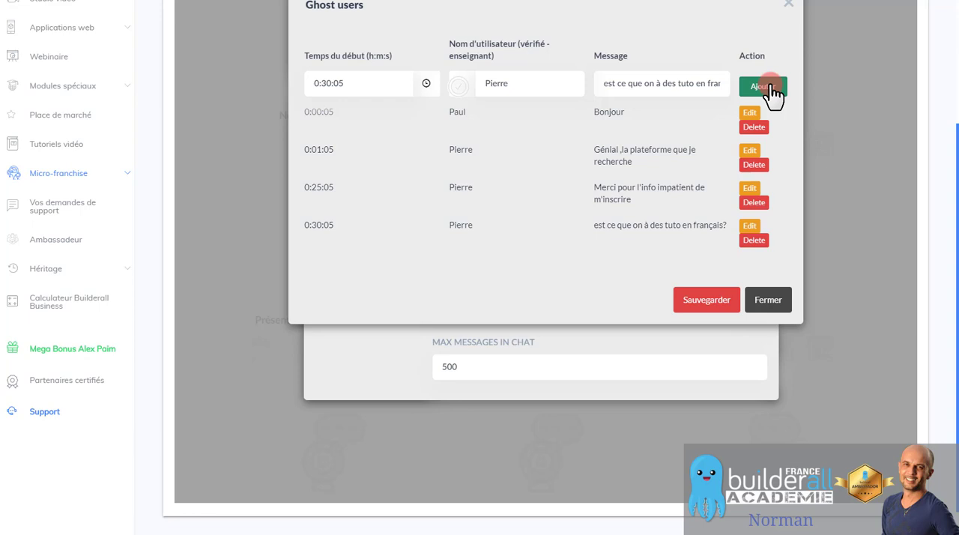
{"action": "left_click", "coordinate": [711, 304]}
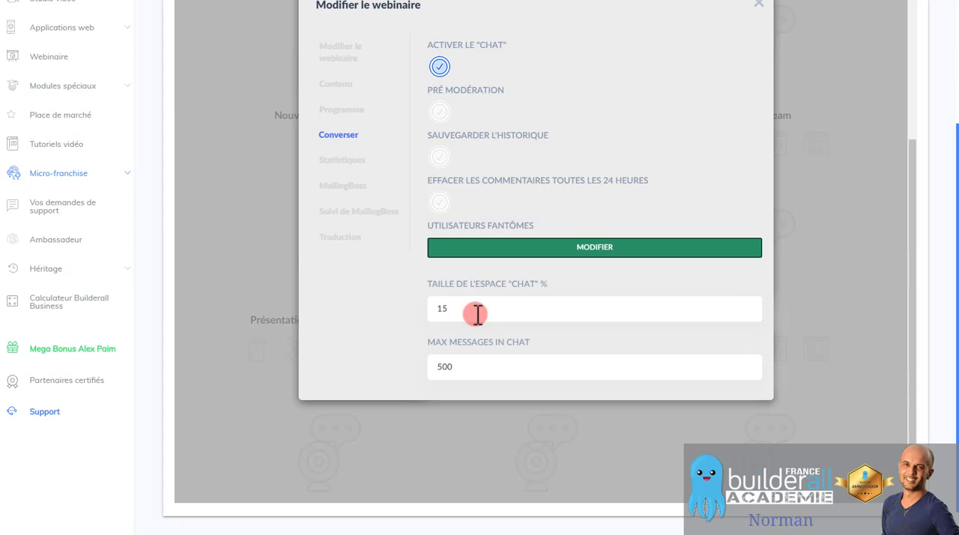
Review the webinar's Statistiques, MailingBoss and Suivi de MailingBoss settings.
{"action": "left_click", "coordinate": [342, 166]}
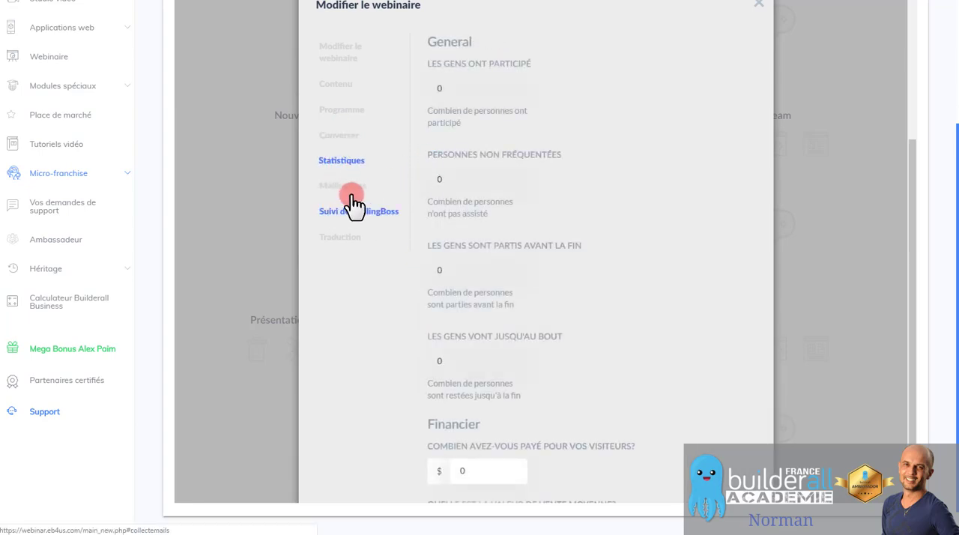
{"action": "left_click", "coordinate": [353, 189]}
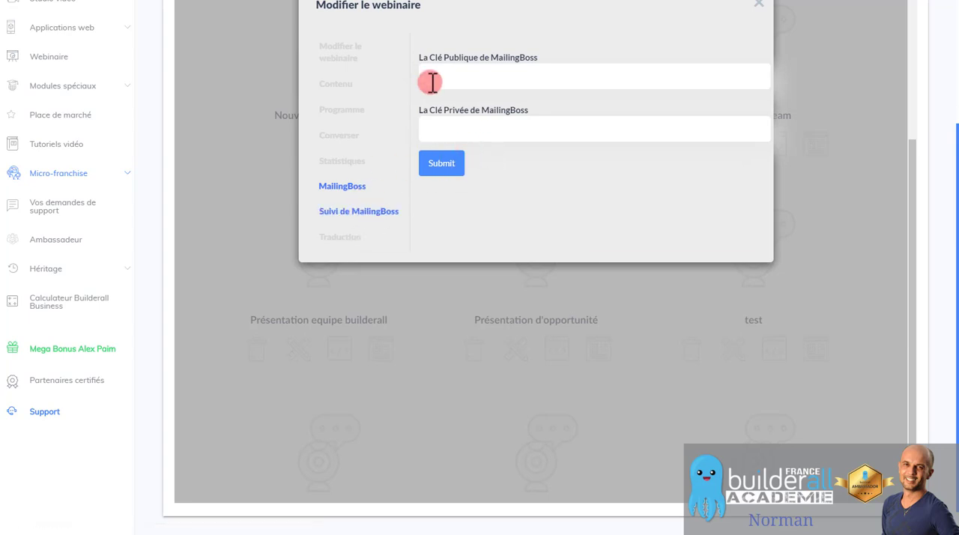
{"action": "left_click", "coordinate": [376, 214]}
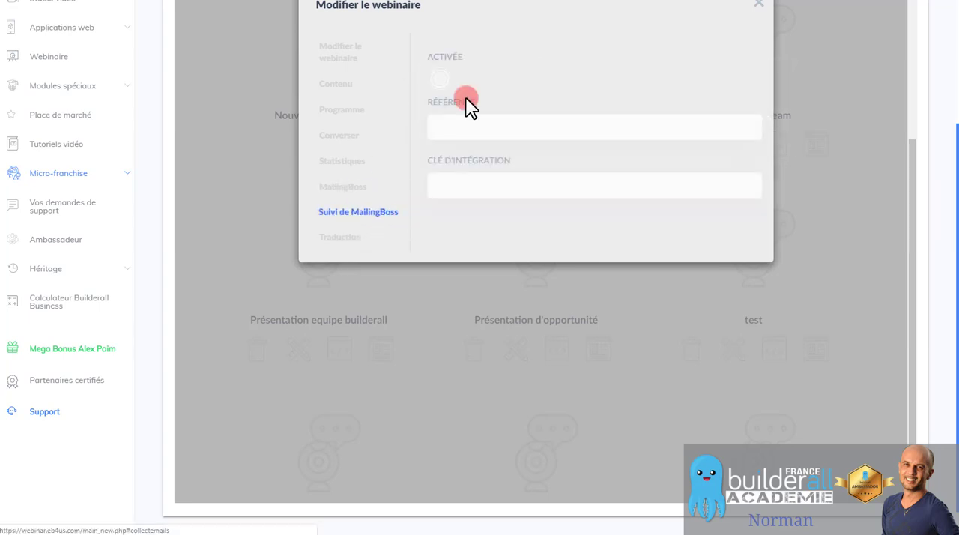
Translate the chat's Send label to "envoyer" in the webinar's translation settings and close the settings dialog.
{"action": "left_click", "coordinate": [330, 240]}
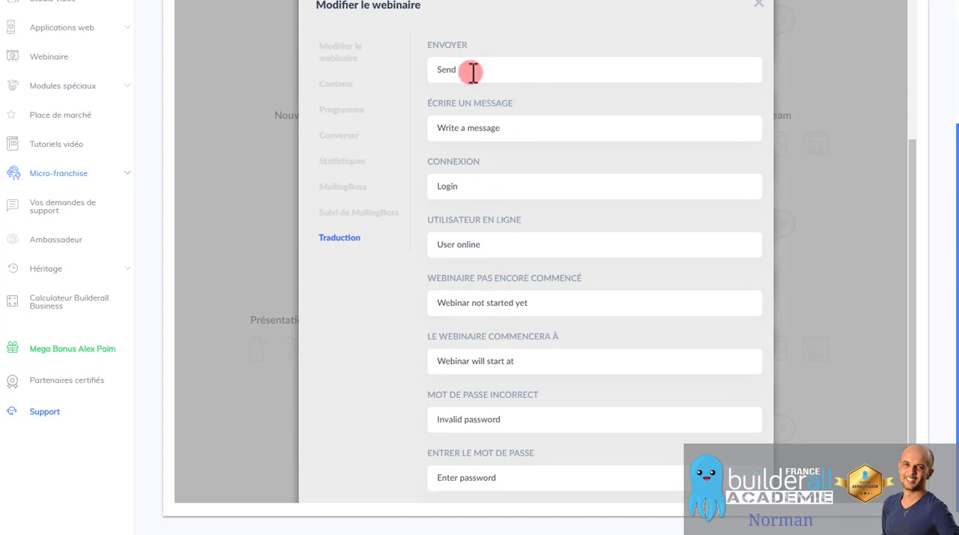
{"action": "left_click_drag", "start_coordinate": [469, 70], "coordinate": [431, 69]}
{"action": "key", "text": "BackSpace"}
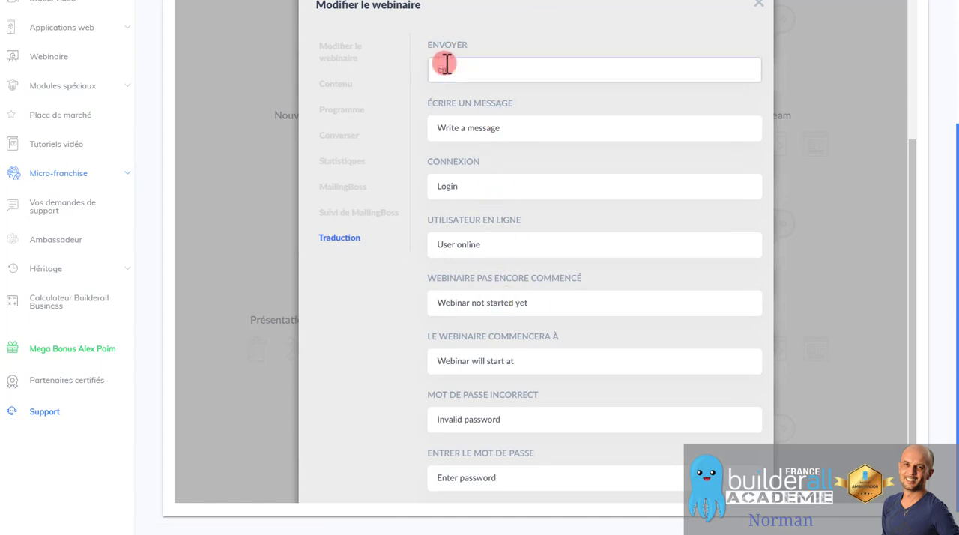
{"action": "type", "text": "envoyer"}
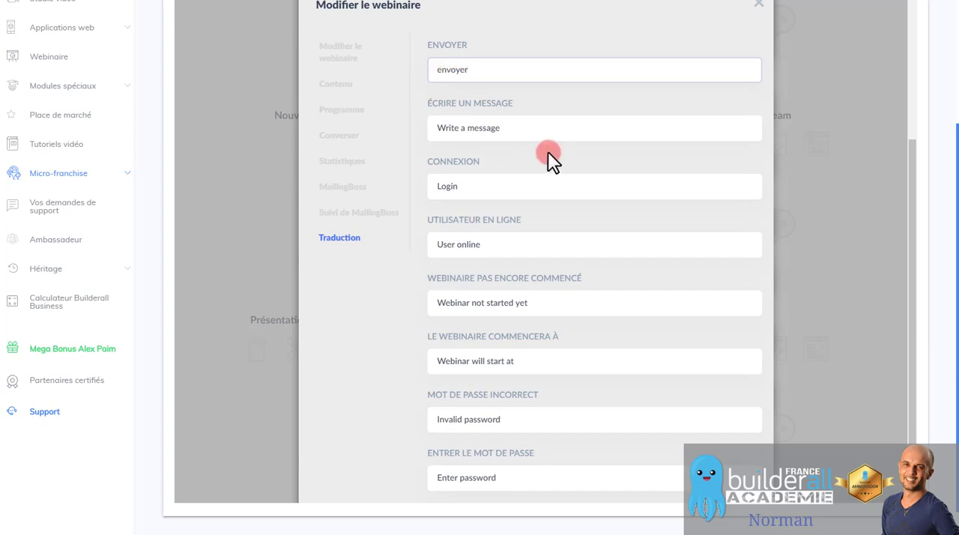
{"action": "left_click", "coordinate": [528, 128]}
{"action": "left_click_drag", "start_coordinate": [527, 128], "coordinate": [377, 132]}
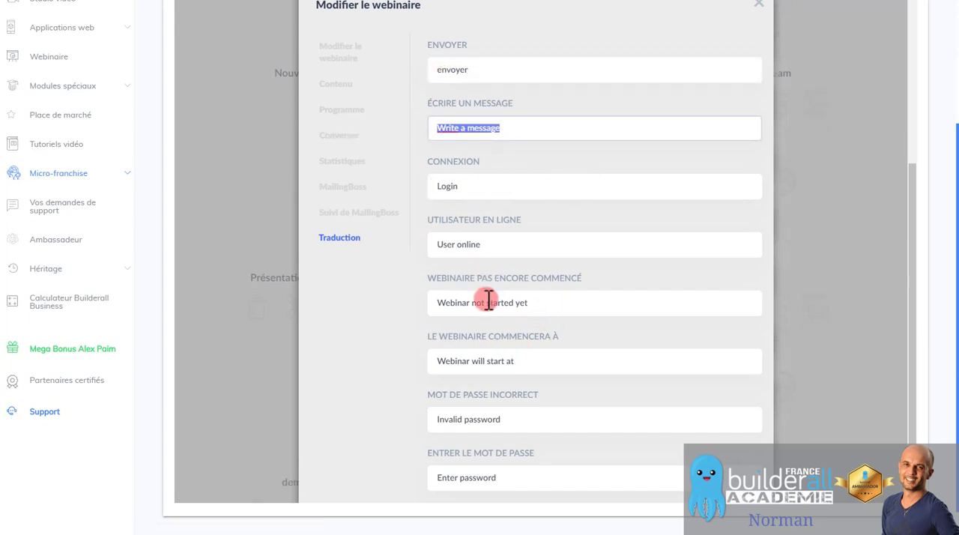
{"action": "scroll", "coordinate": [491, 307], "scroll_direction": "down", "scroll_amount": 1}
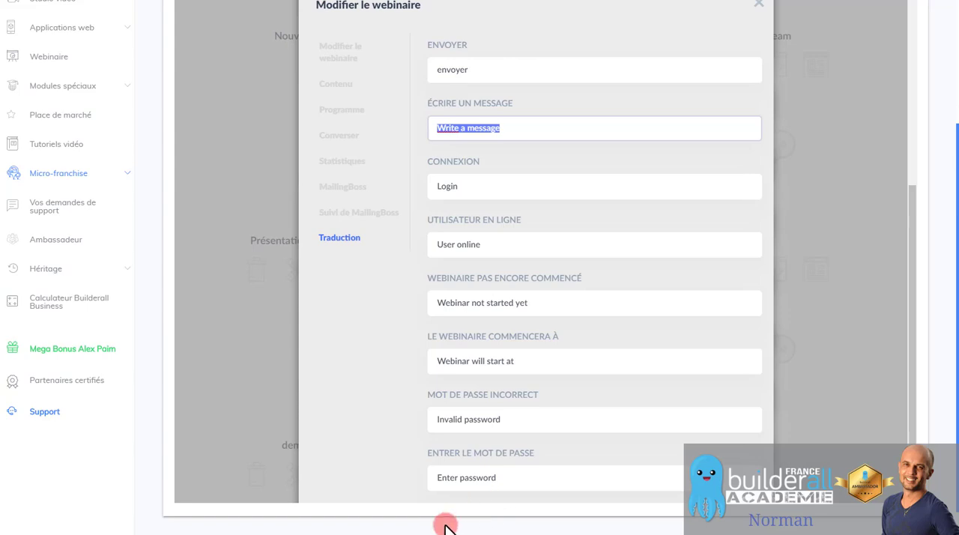
{"action": "left_click", "coordinate": [758, 4]}
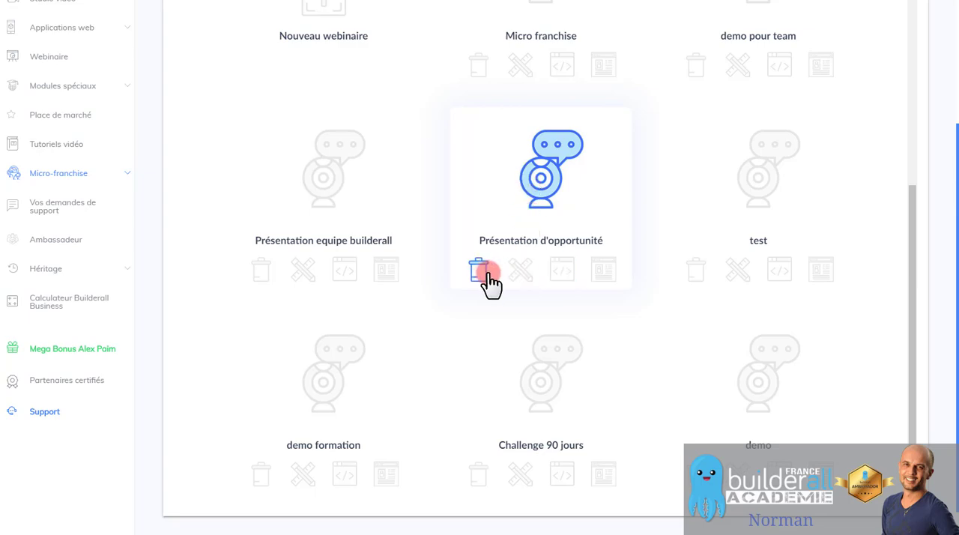
Check the content settings of the "Présentation d'opportunité" webinar, including its video source, and close them.
{"action": "left_click", "coordinate": [521, 273]}
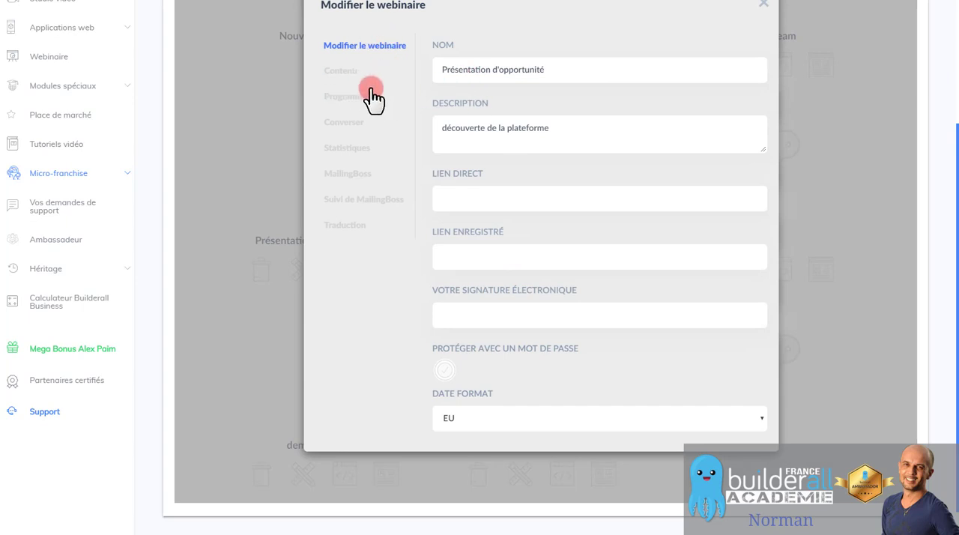
{"action": "left_click", "coordinate": [356, 82]}
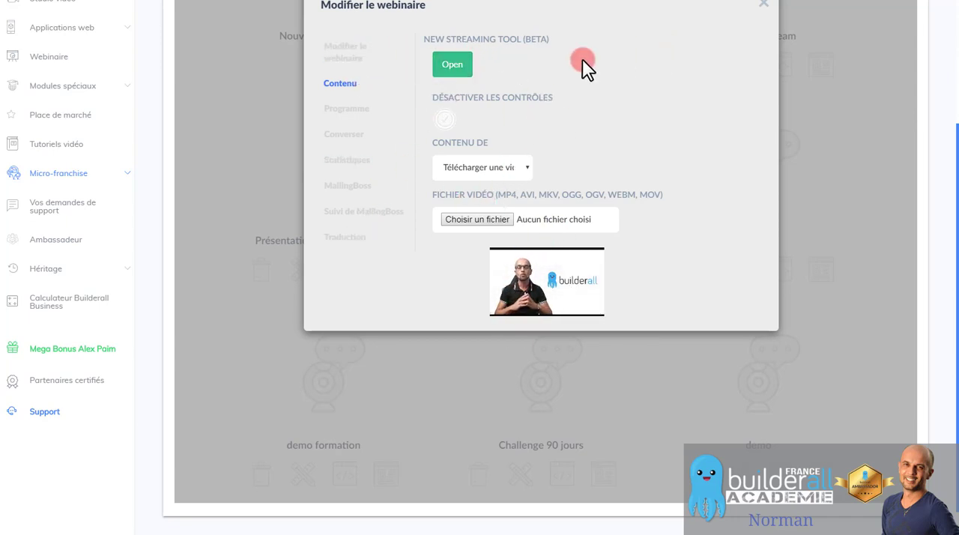
{"action": "left_click", "coordinate": [762, 11]}
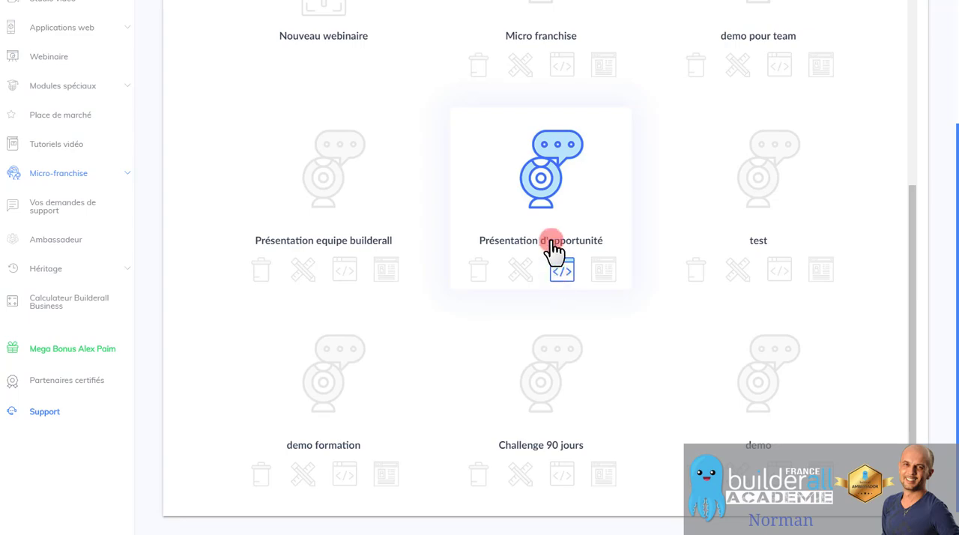
View the entry parameters, ID and secret, of the "Présentation d'opportunité" webinar and close them.
{"action": "left_click", "coordinate": [563, 271]}
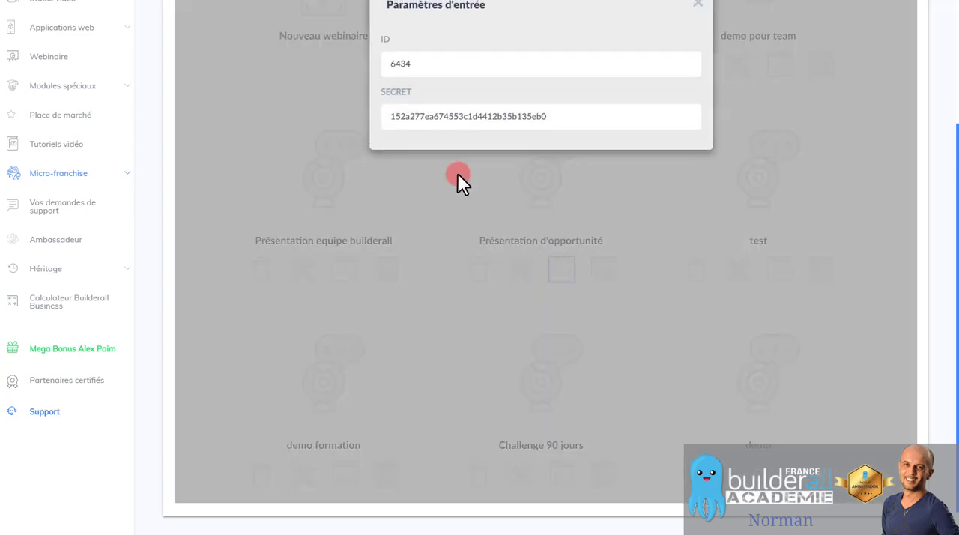
{"action": "double_click", "coordinate": [378, 66]}
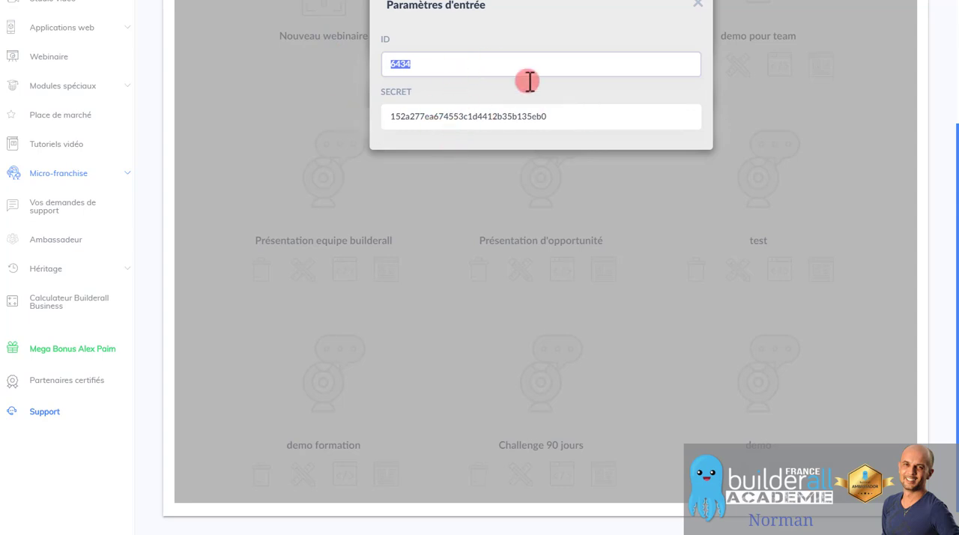
{"action": "left_click", "coordinate": [697, 5]}
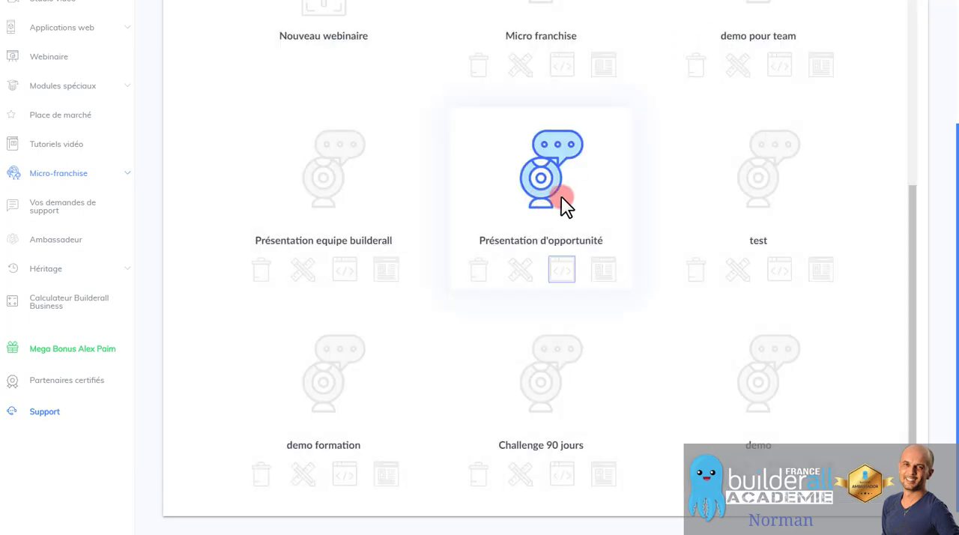